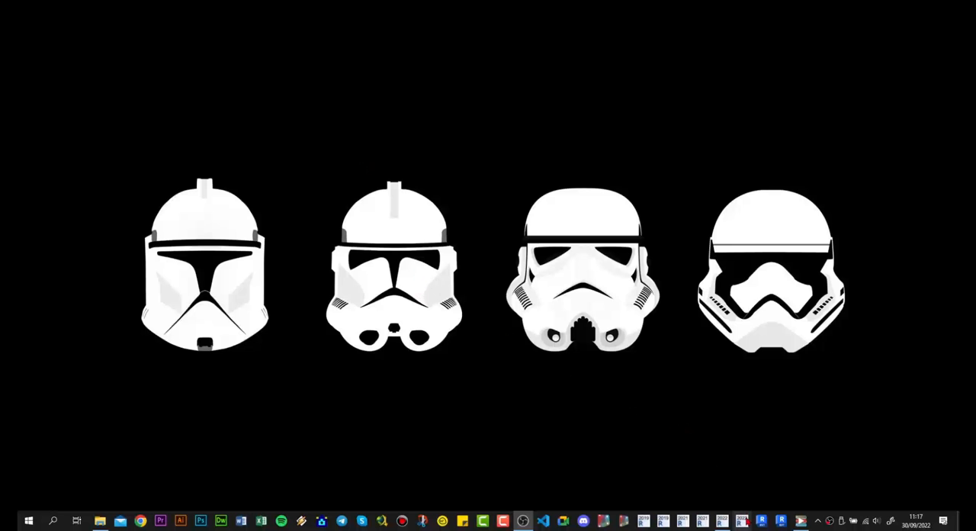
# - Switch to Revit 2022 and inspect the upper socket on the outer wall of ZONAS COMUNES in the single meter-centralization scheme
pyautogui.click(722, 520)
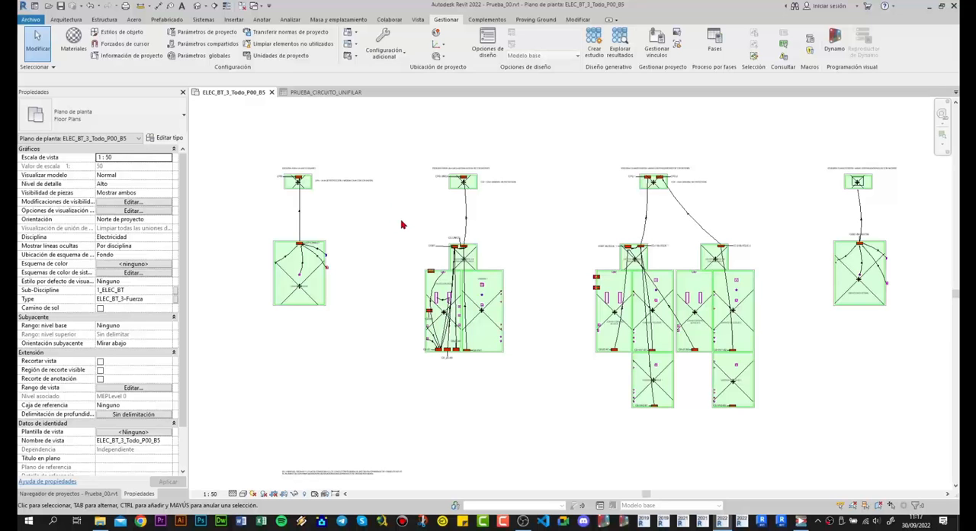
pyautogui.scroll(3, 404, 223)
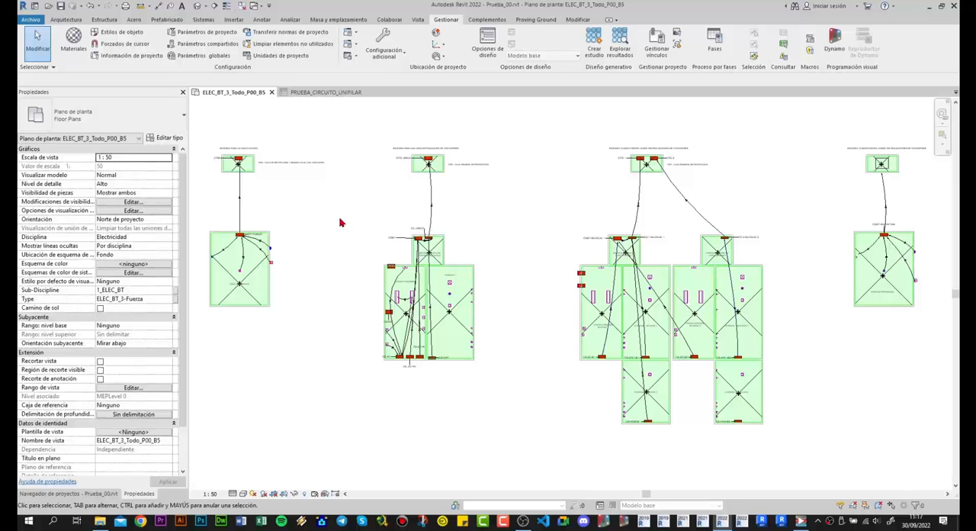
pyautogui.moveTo(346, 221); pyautogui.dragTo(379, 224, button='middle')
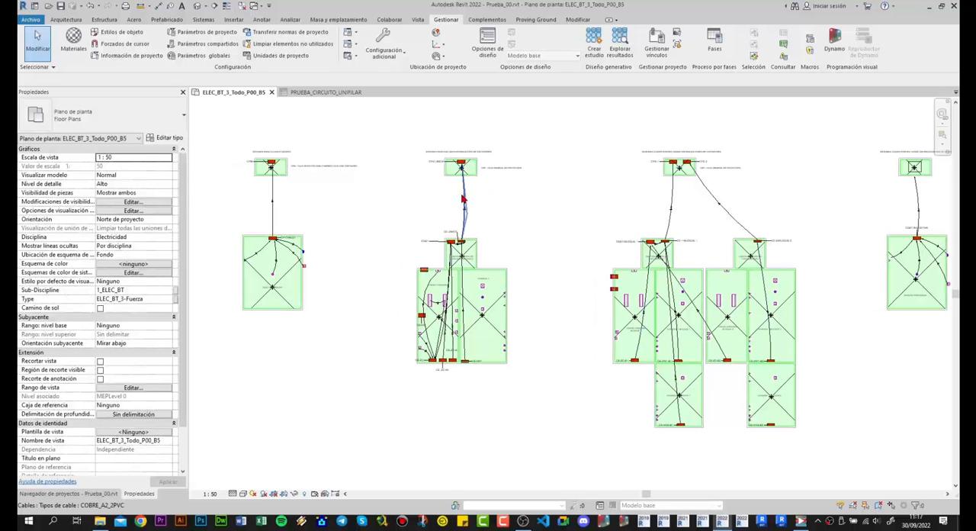
pyautogui.scroll(2, 462, 199)
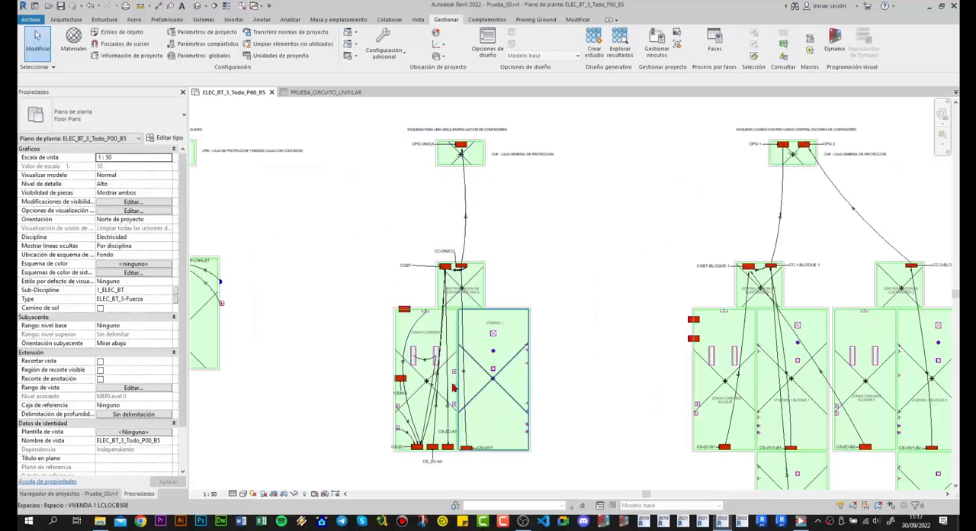
pyautogui.scroll(3, 396, 434)
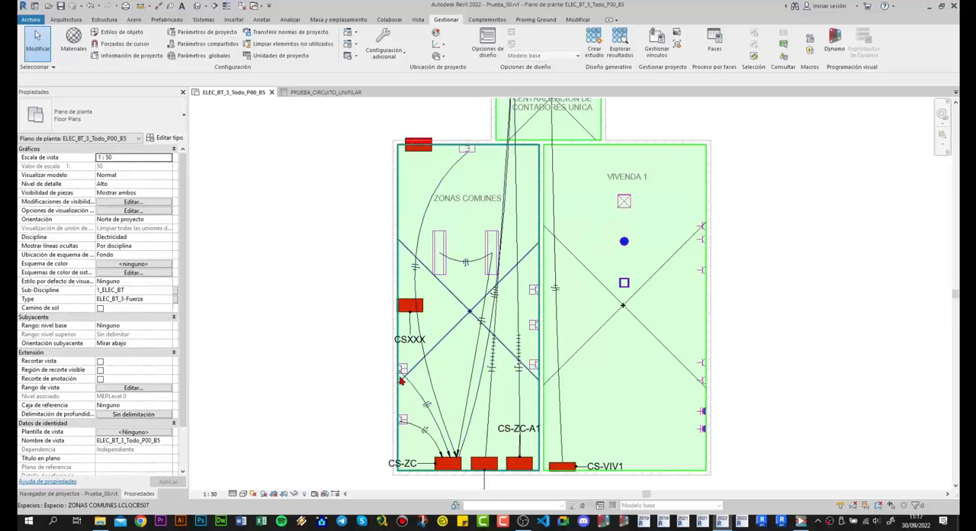
pyautogui.click(403, 369)
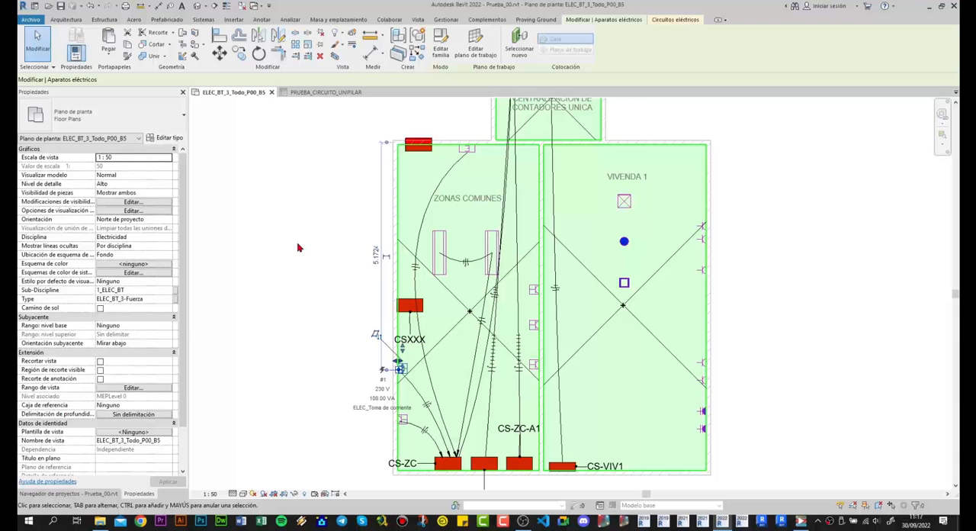
pyautogui.click(353, 229)
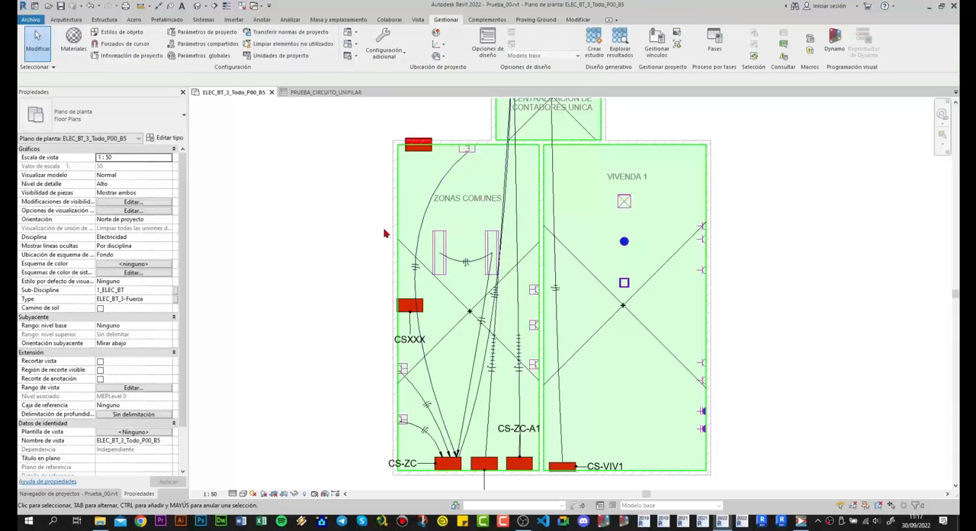
# - Inspect the properties of the untagged three-phase panel on the wall of ZONAS COMUNES below the CGBT tag
pyautogui.scroll(-3, 381, 221)
pyautogui.scroll(-3, 381, 222)
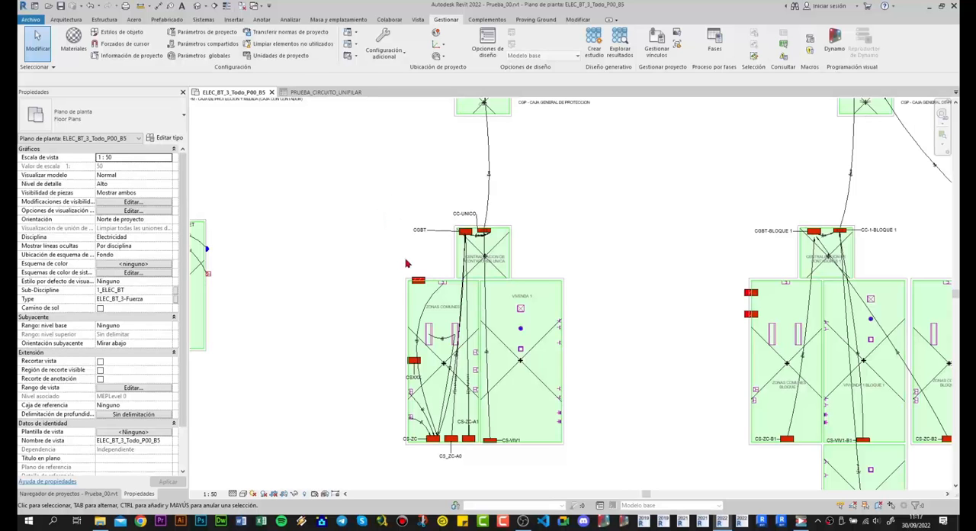
pyautogui.scroll(4, 415, 288)
pyautogui.click(425, 275)
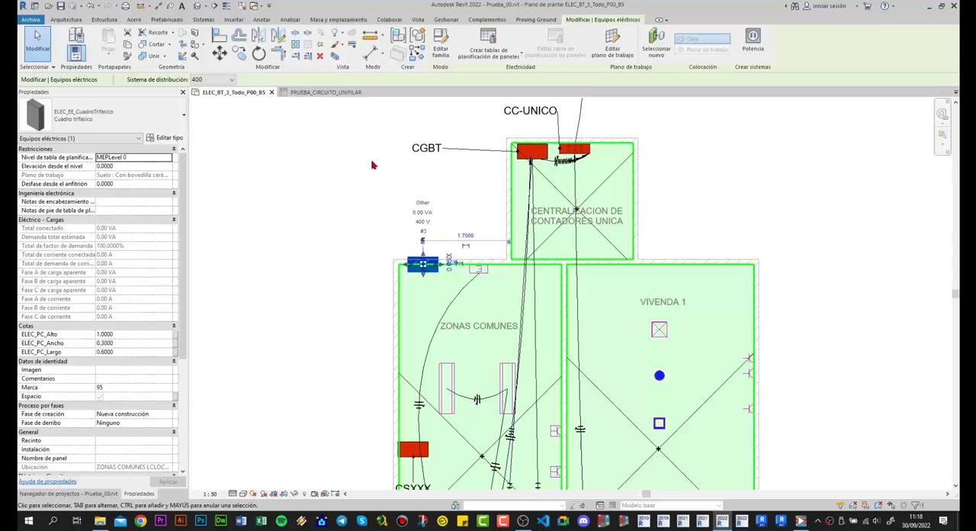
pyautogui.click(365, 190)
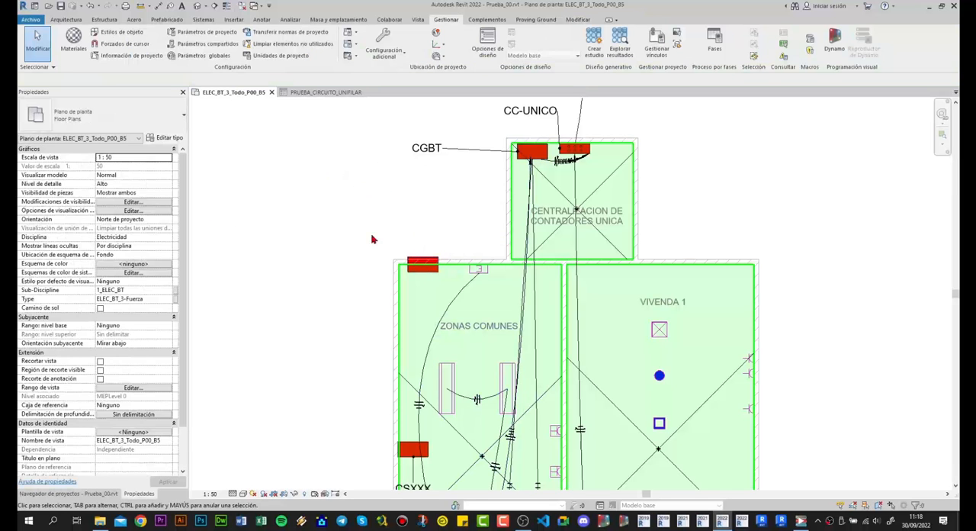
pyautogui.click(423, 264)
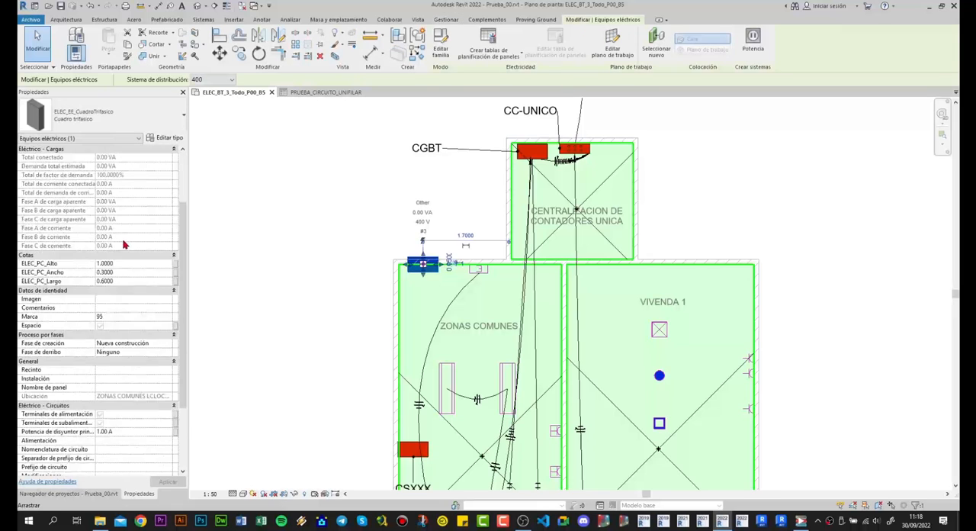
pyautogui.scroll(-2, 125, 245)
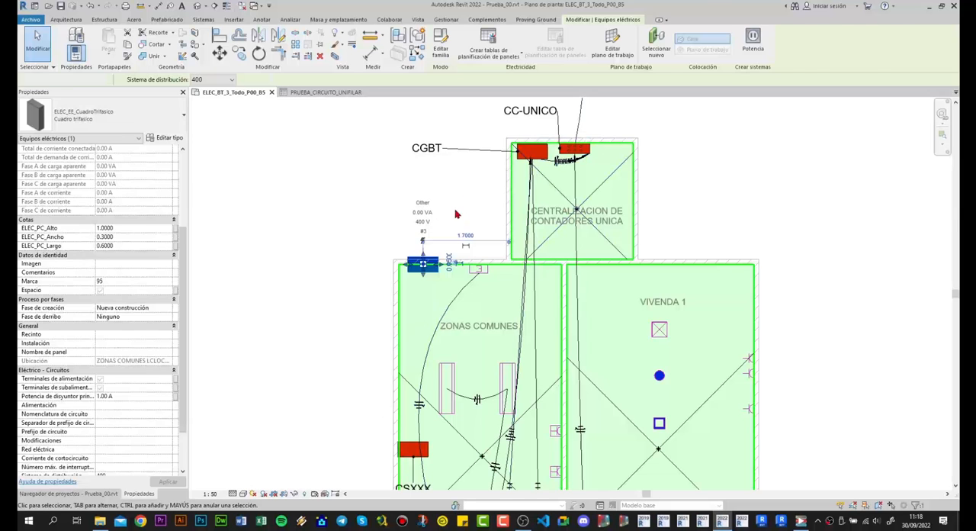
pyautogui.press('Escape')
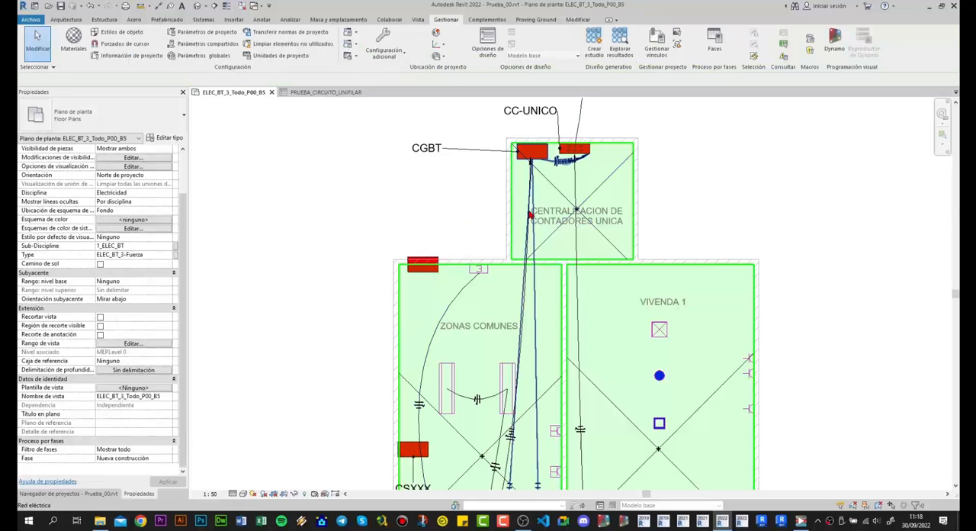
# - Inspect the load name of the electrical circuit between CPG UNICA and CC-UNICO
pyautogui.scroll(-1, 468, 200)
pyautogui.moveTo(464, 210); pyautogui.dragTo(450, 418, button='middle')
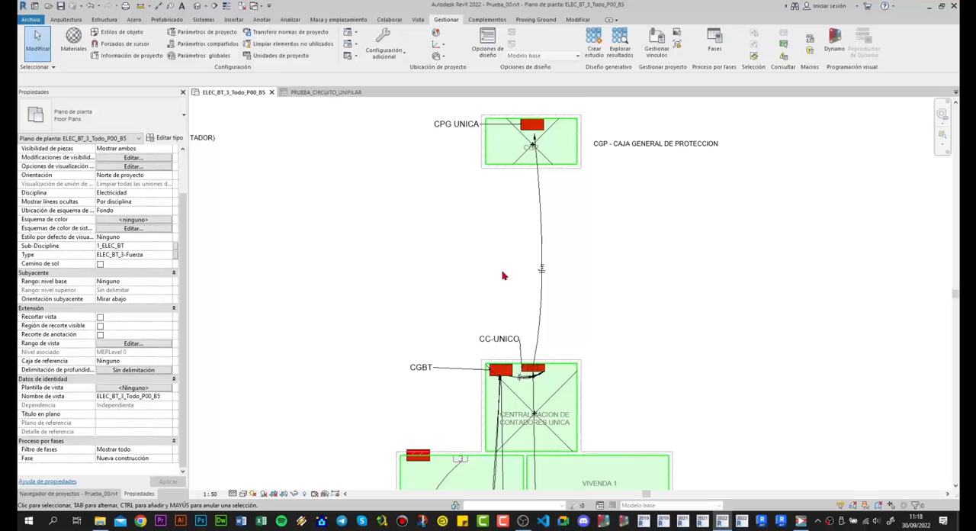
pyautogui.click(539, 251)
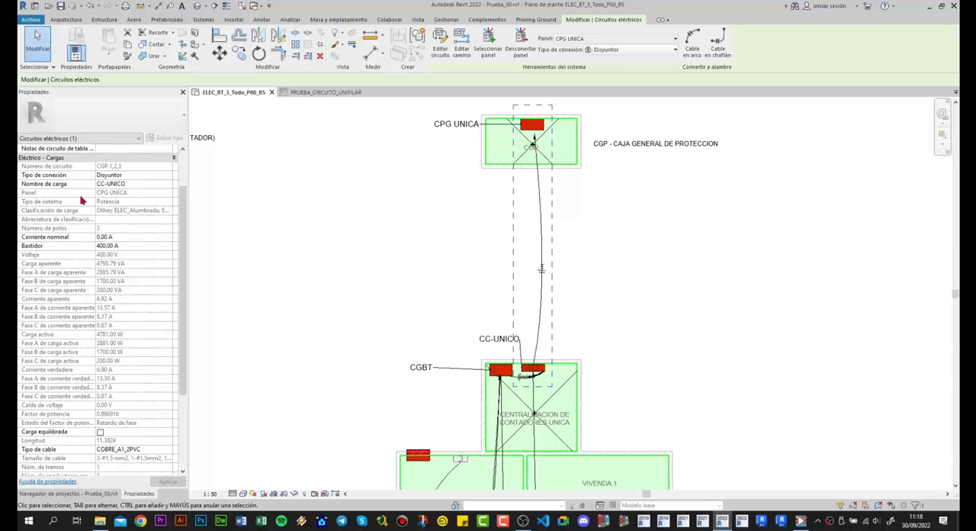
pyautogui.click(142, 185)
pyautogui.click(169, 188)
pyautogui.click(233, 205)
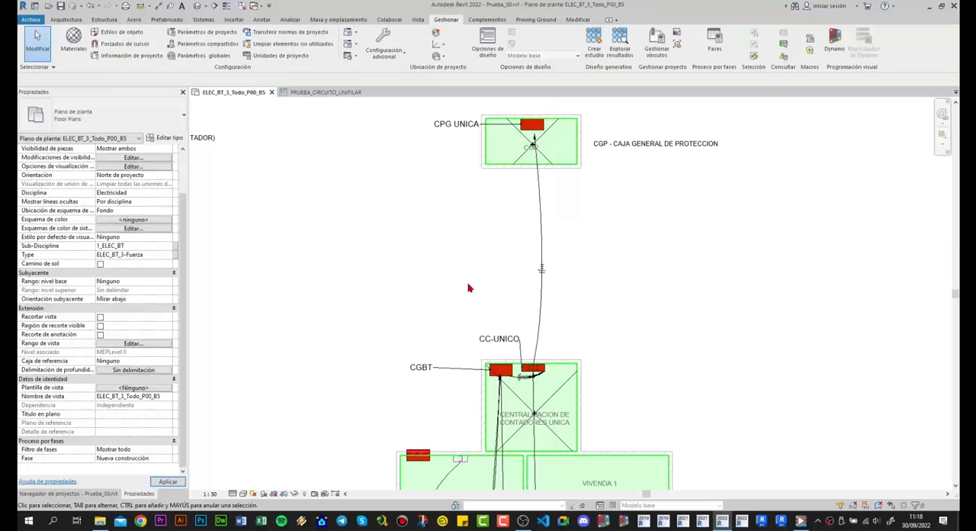
# - Show the project browser, bring up Dynamo Player with the Esquema_Unifilar script, and check its legend view options
pyautogui.scroll(-5, 469, 289)
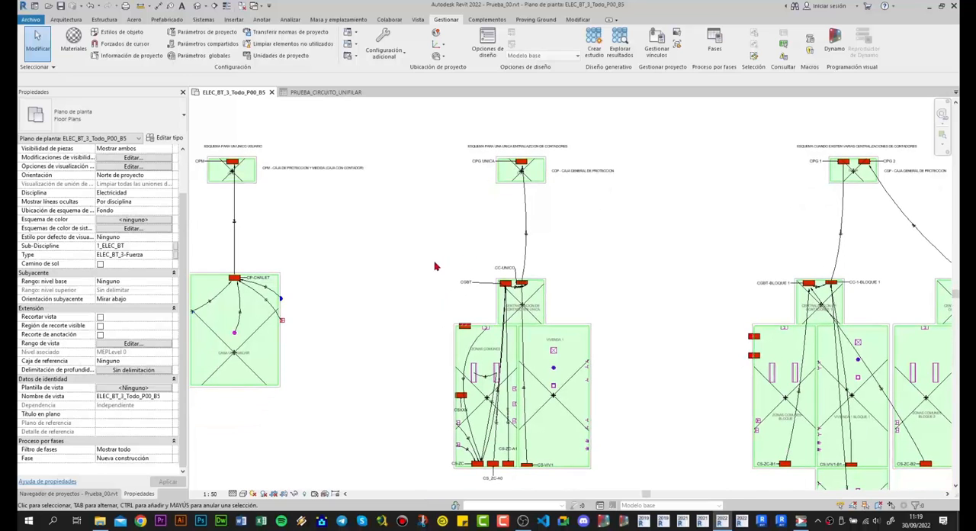
pyautogui.moveTo(435, 266); pyautogui.dragTo(431, 229, button='middle')
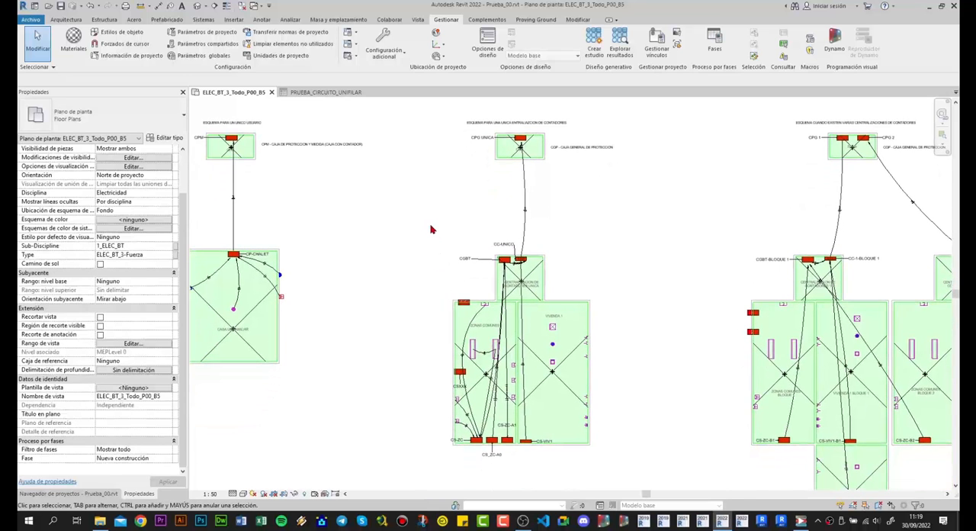
pyautogui.moveTo(458, 224); pyautogui.dragTo(431, 222, button='middle')
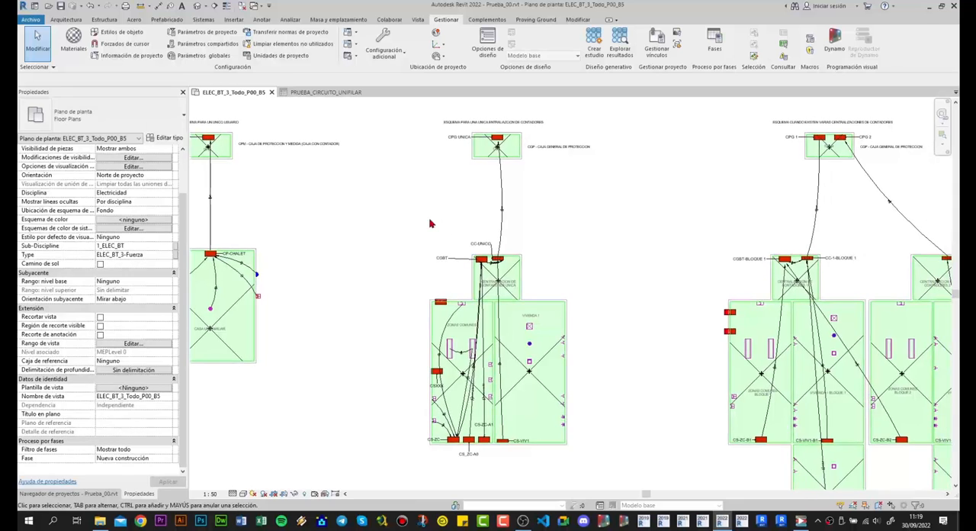
pyautogui.scroll(1, 452, 229)
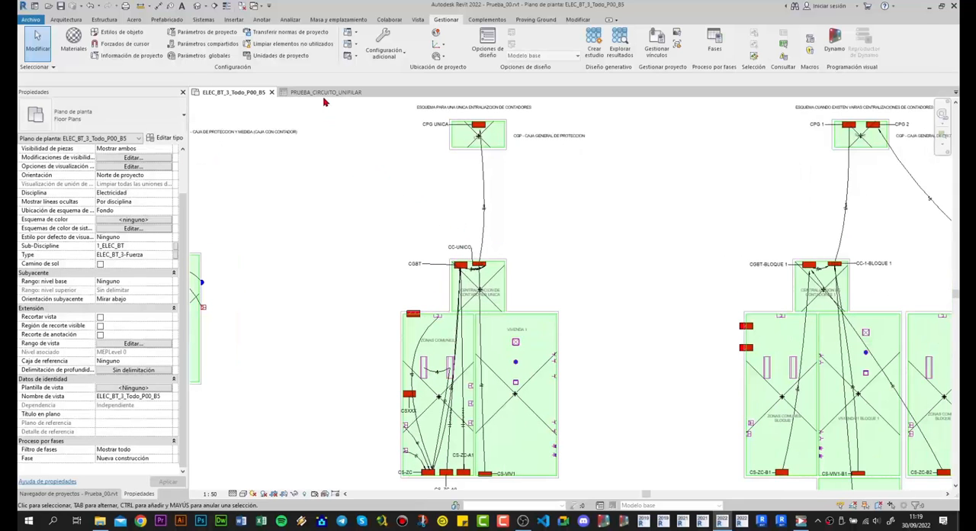
pyautogui.click(81, 493)
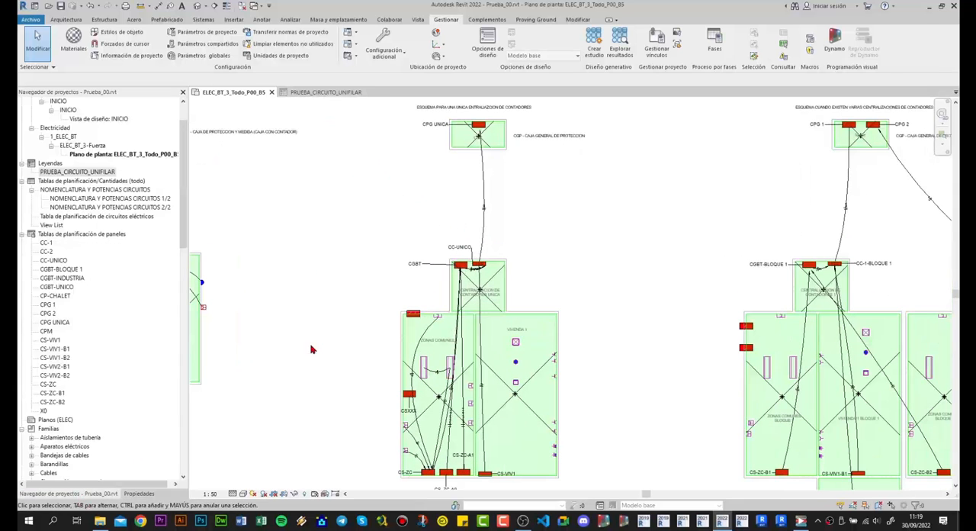
pyautogui.click(800, 521)
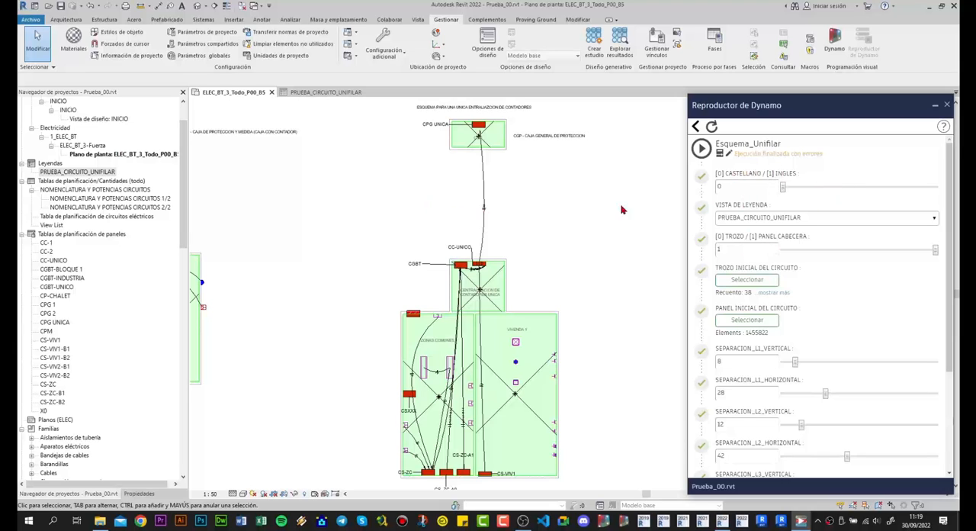
pyautogui.click(780, 220)
pyautogui.click(779, 220)
# - Open the PRUEBA_CIRCUITO_UNIFILAR legend and collapse the panel schedules and families in the project browser
pyautogui.doubleClick(69, 174)
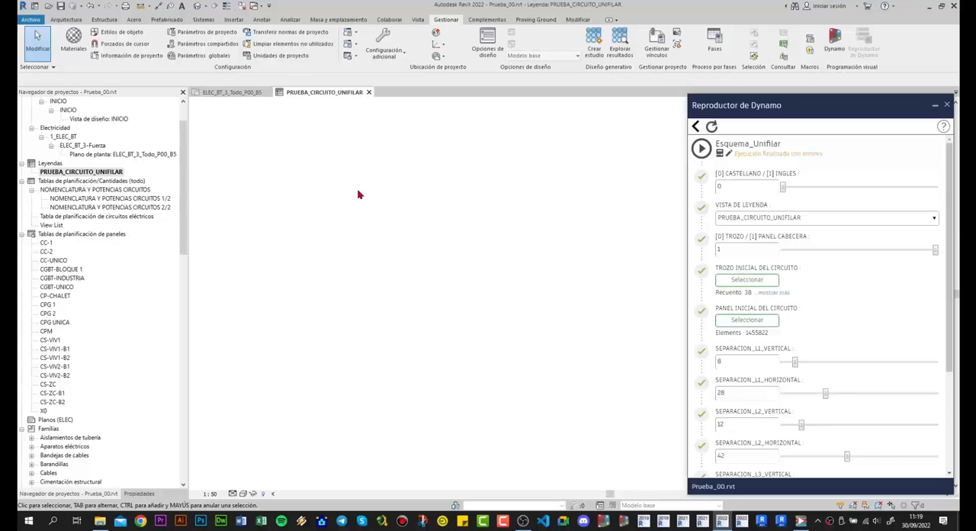
pyautogui.click(31, 233)
pyautogui.click(22, 278)
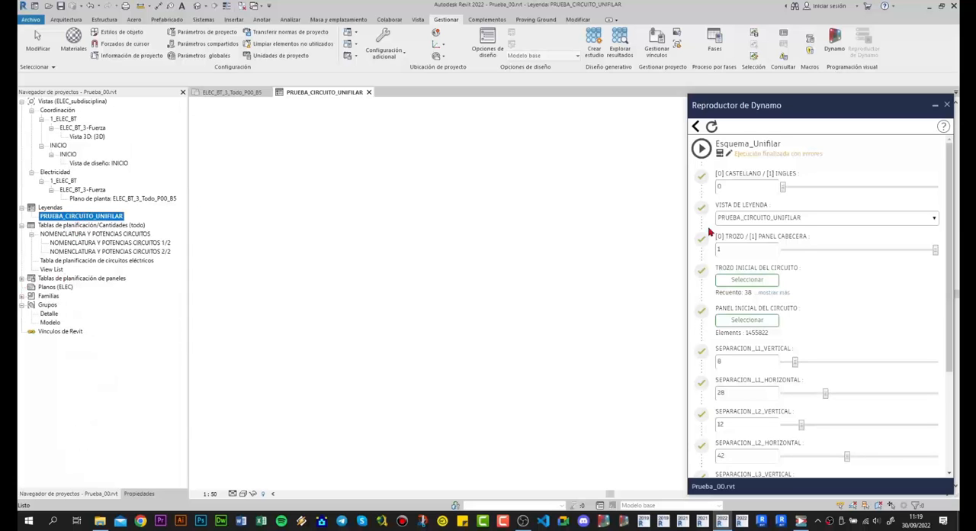
# - In floor plan ELEC_BT_3_Todo_P00_B5, pick the elements from CPG UNICA to CC-UNICO and CGBT as the script's initial circuit section
pyautogui.click(221, 95)
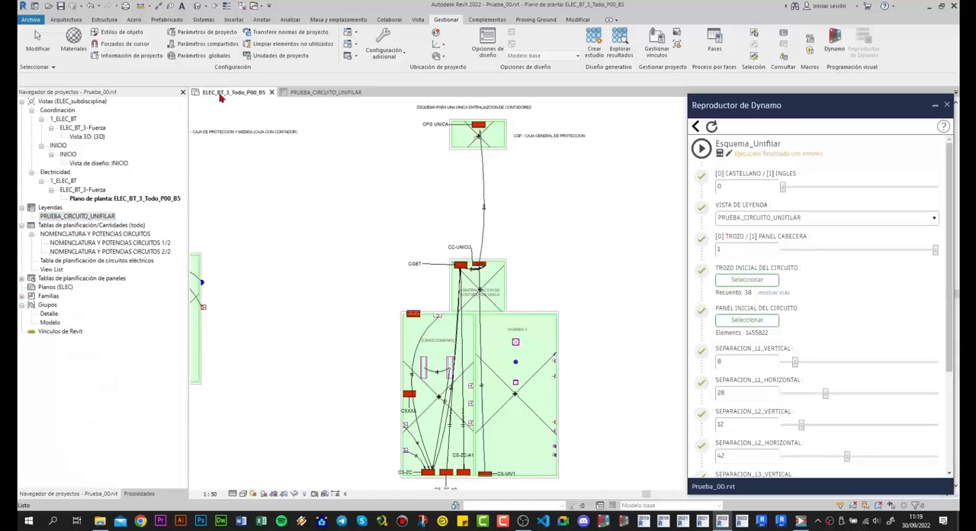
pyautogui.scroll(2, 488, 219)
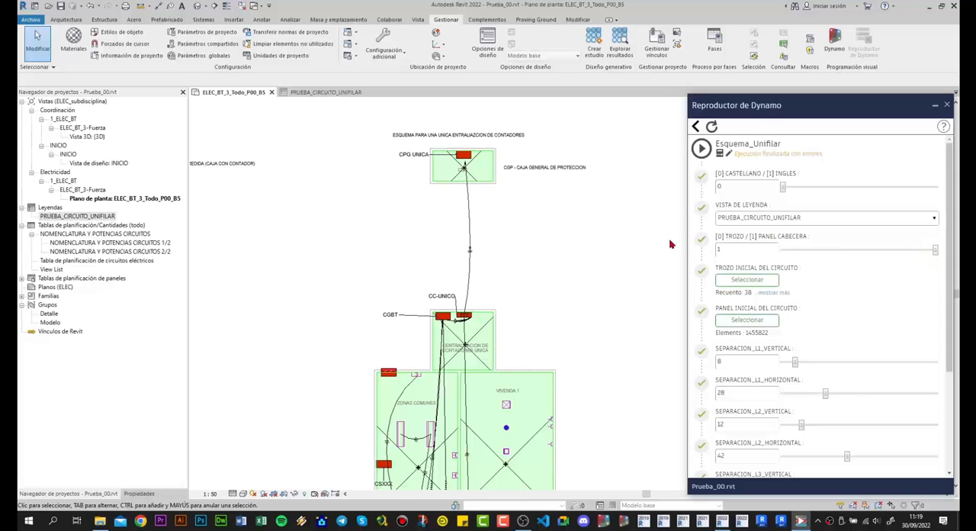
pyautogui.click(744, 282)
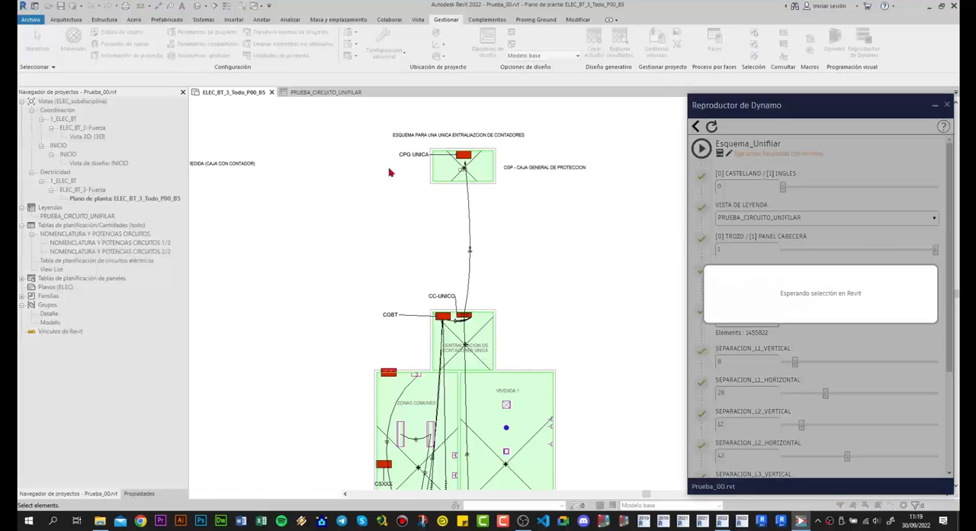
pyautogui.moveTo(301, 114); pyautogui.dragTo(598, 374)
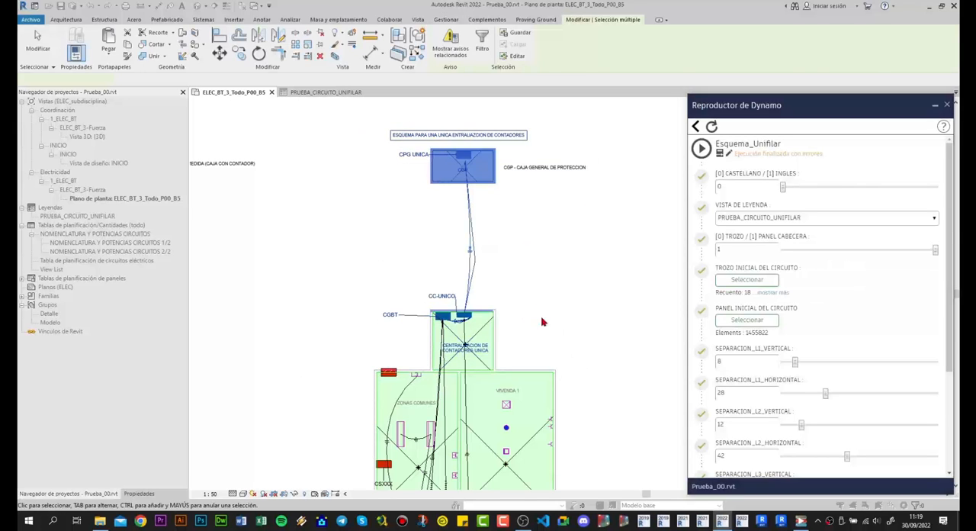
# - Pick the CPG UNICA panel as the script's initial circuit panel
pyautogui.click(755, 320)
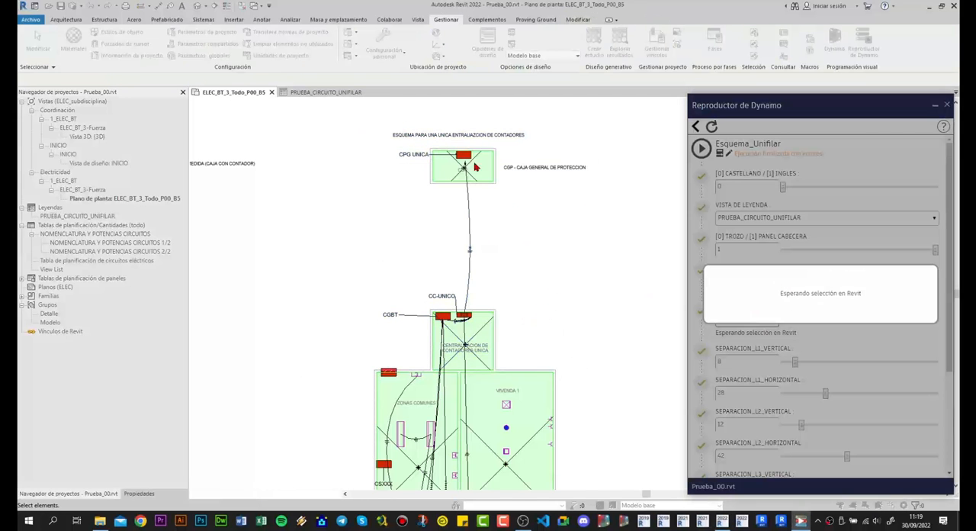
pyautogui.scroll(3, 464, 157)
pyautogui.click(480, 169)
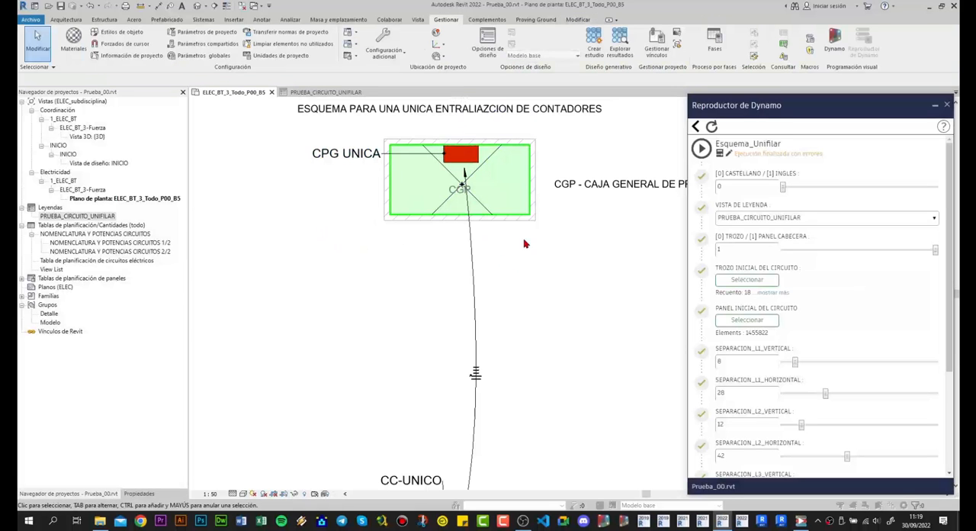
# - Review the script's vertical and horizontal separation settings and switch to the PRUEBA_CIRCUITO_UNIFILAR legend
pyautogui.scroll(-3, 522, 241)
pyautogui.moveTo(490, 275); pyautogui.dragTo(474, 200, button='middle')
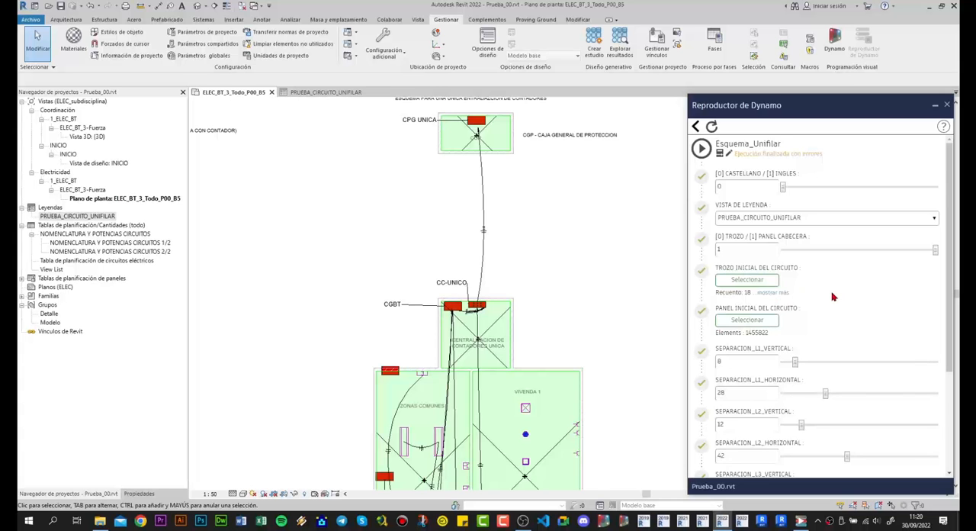
pyautogui.scroll(-2, 833, 297)
pyautogui.scroll(-2, 833, 292)
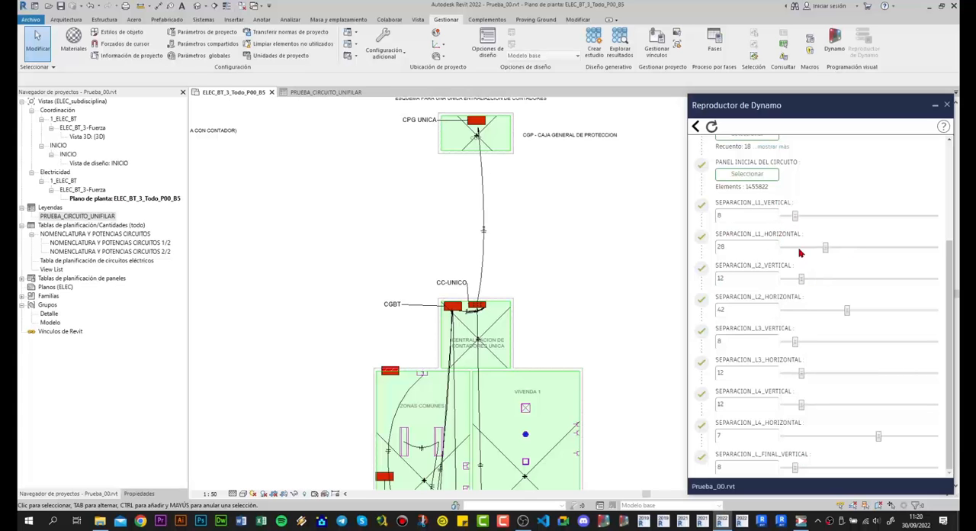
pyautogui.scroll(4, 788, 312)
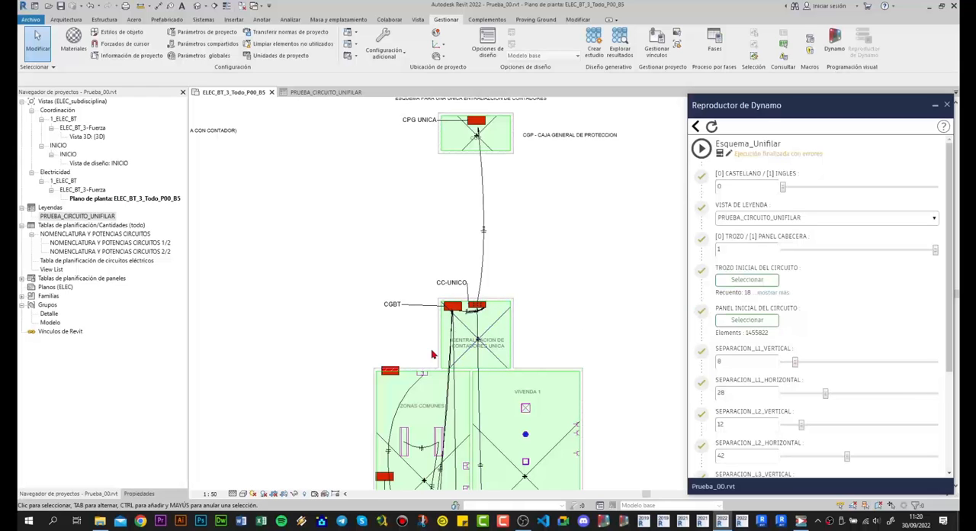
pyautogui.moveTo(409, 331); pyautogui.dragTo(387, 244, button='middle')
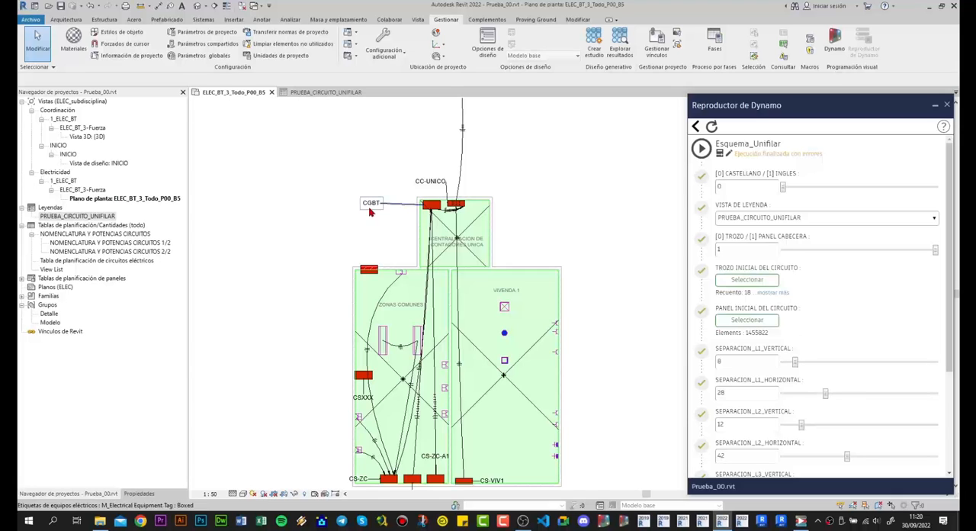
pyautogui.click(326, 92)
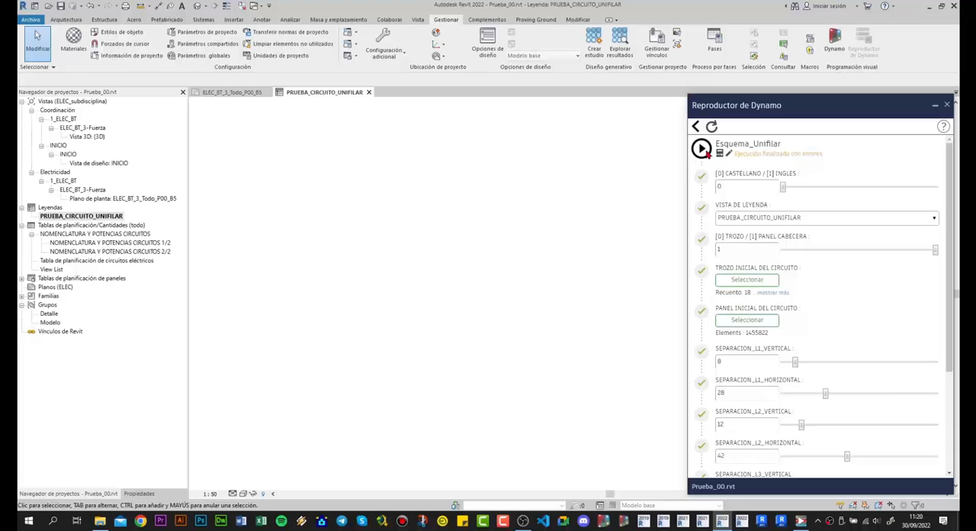
# - Run the Esquema_Unifilar script to generate the single-line diagram in the PRUEBA_CIRCUITO_UNIFILAR legend
pyautogui.click(701, 148)
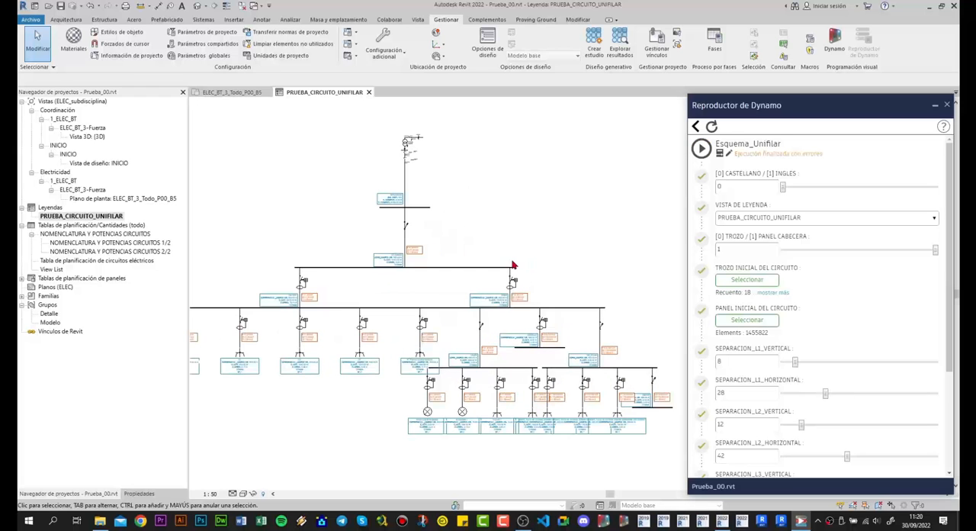
pyautogui.scroll(2, 536, 252)
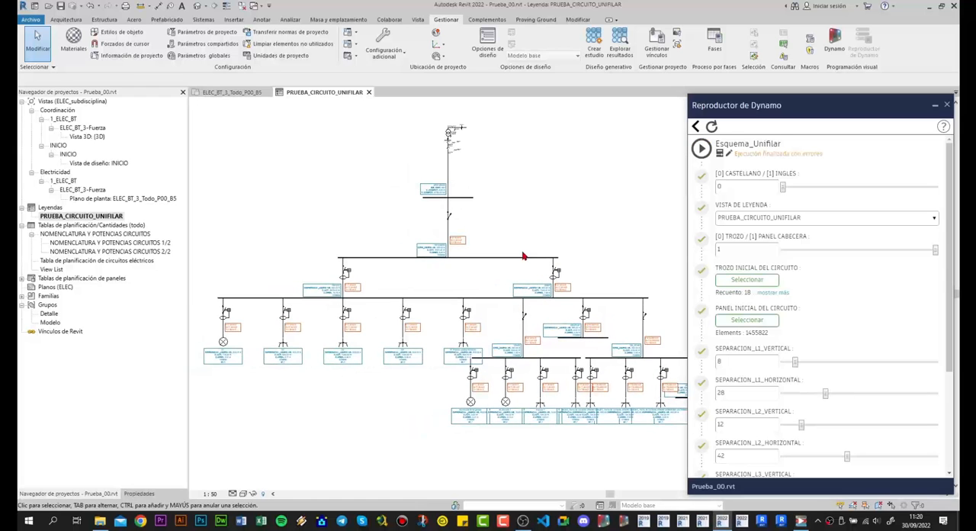
pyautogui.scroll(-1, 519, 239)
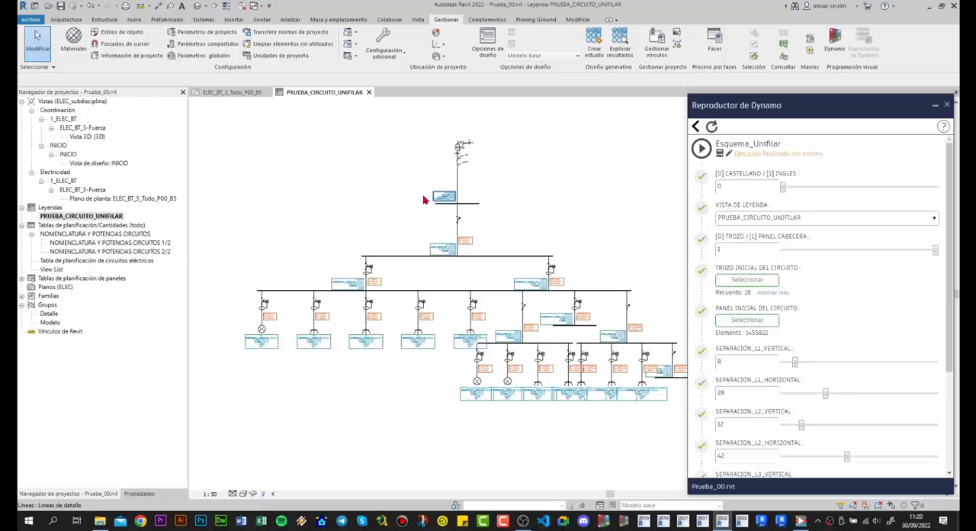
# - Examine the diagram from the supply connection through the CPG UNICA label to the protection symbol feeding CC-UNICO
pyautogui.scroll(5, 449, 206)
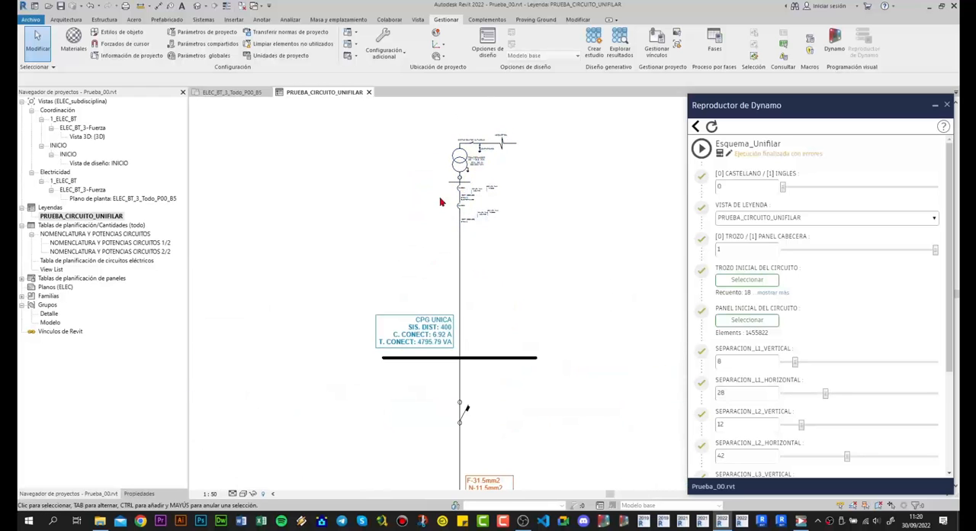
pyautogui.scroll(1, 428, 185)
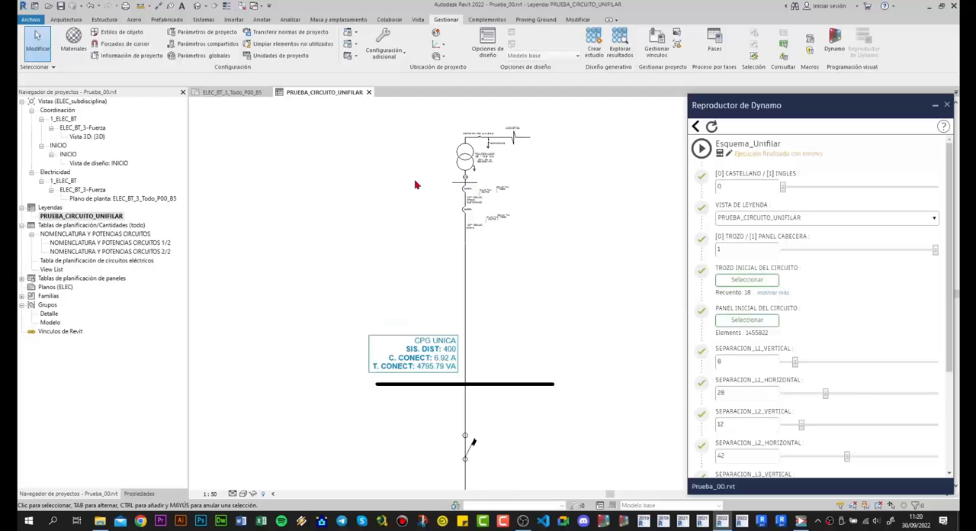
pyautogui.moveTo(414, 318); pyautogui.dragTo(421, 201, button='middle')
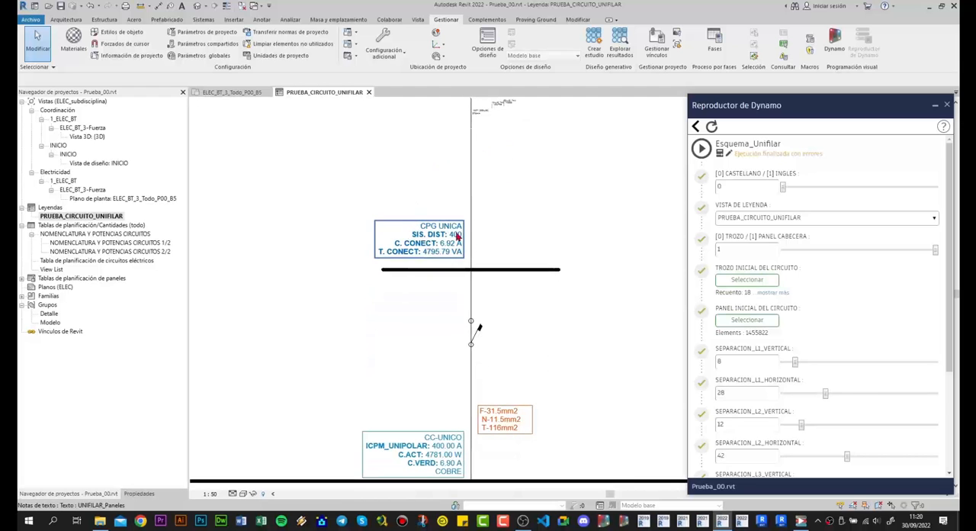
pyautogui.scroll(1, 458, 236)
pyautogui.moveTo(439, 289); pyautogui.dragTo(439, 239, button='middle')
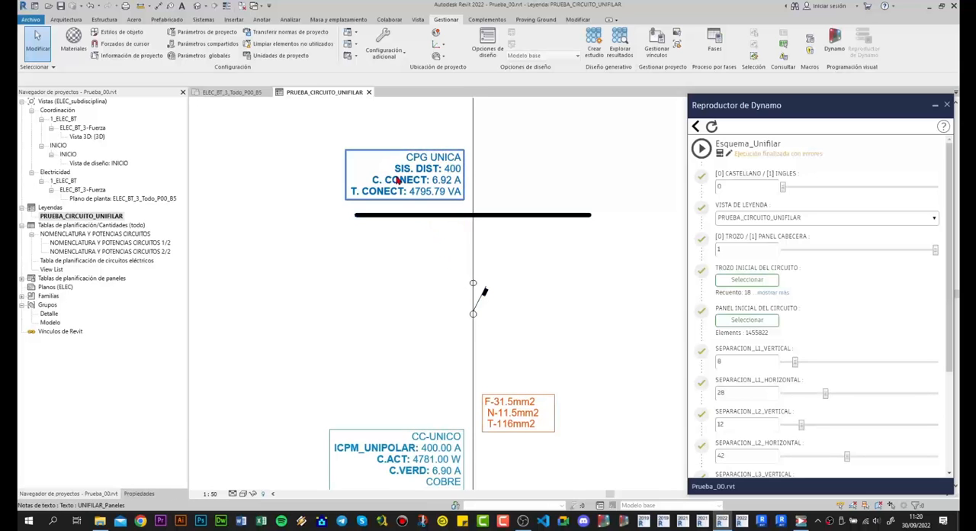
pyautogui.scroll(-1, 412, 200)
pyautogui.moveTo(416, 284); pyautogui.dragTo(404, 258, button='middle')
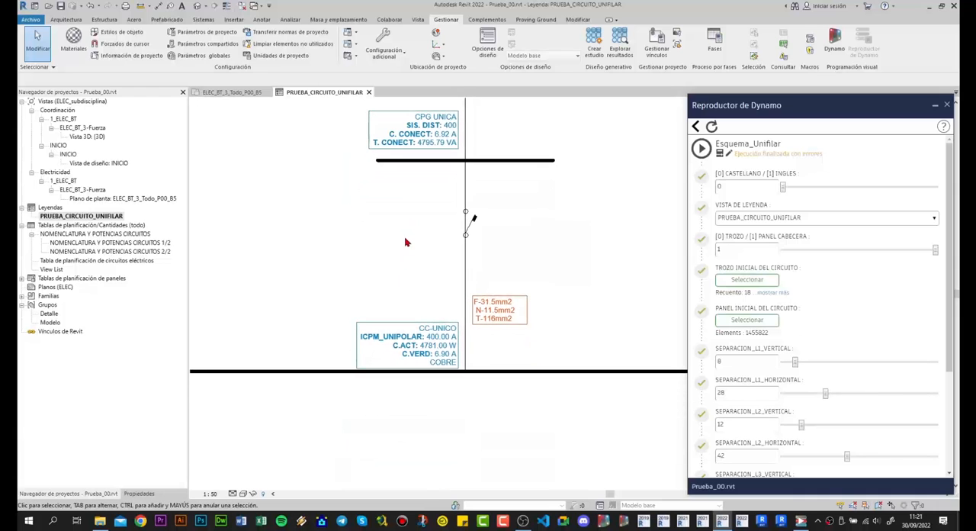
pyautogui.click(469, 225)
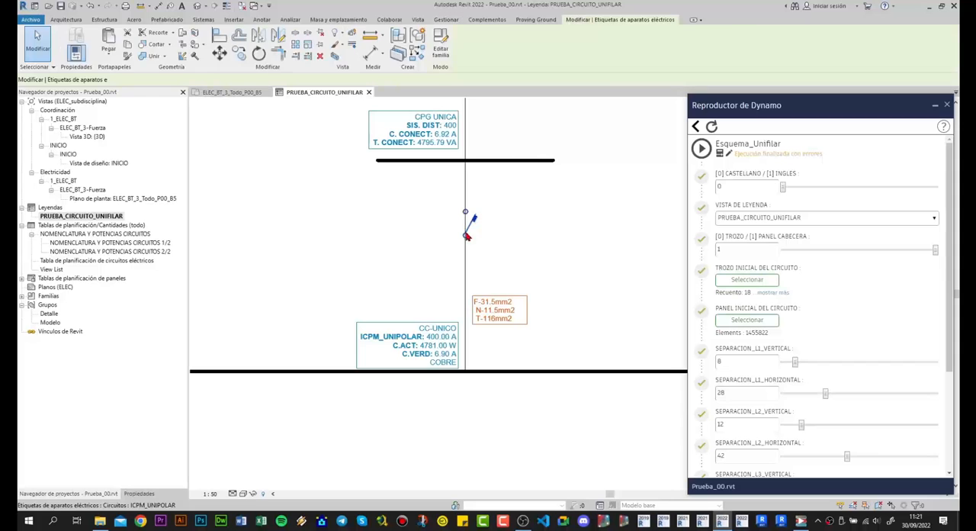
pyautogui.click(389, 234)
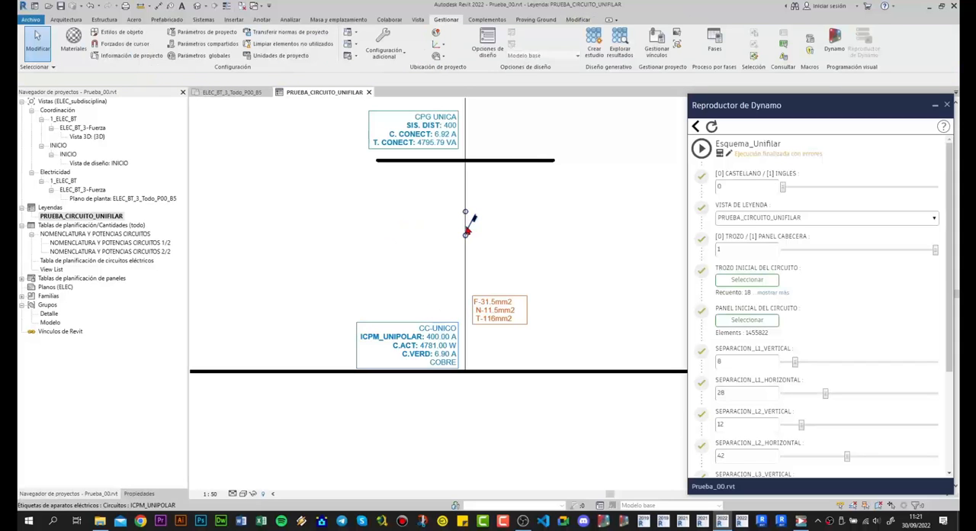
# - In floor plan ELEC_BT_3_Todo_P00_B5, check the Comentarios value of the CPG UNICA to CC-UNICO circuit, keeping ICPM_UNIPOLAR
pyautogui.click(227, 93)
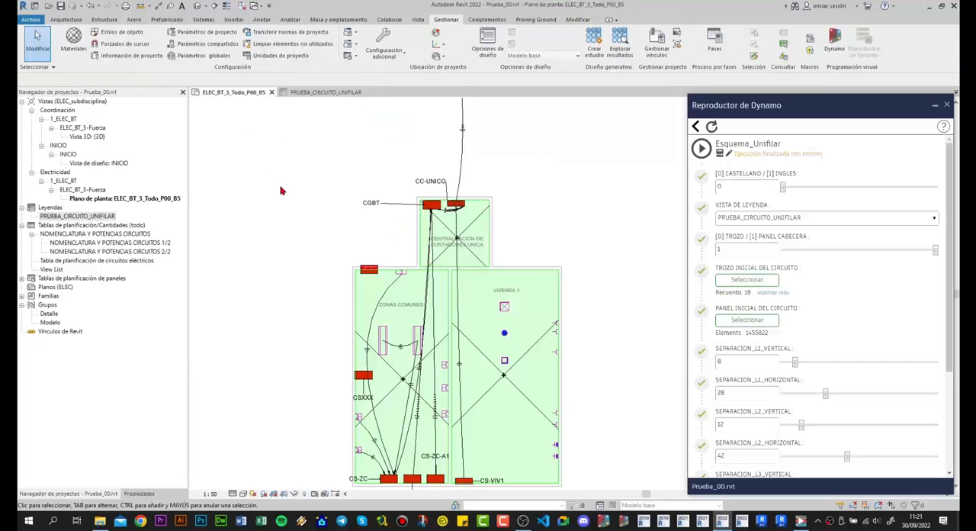
pyautogui.click(462, 164)
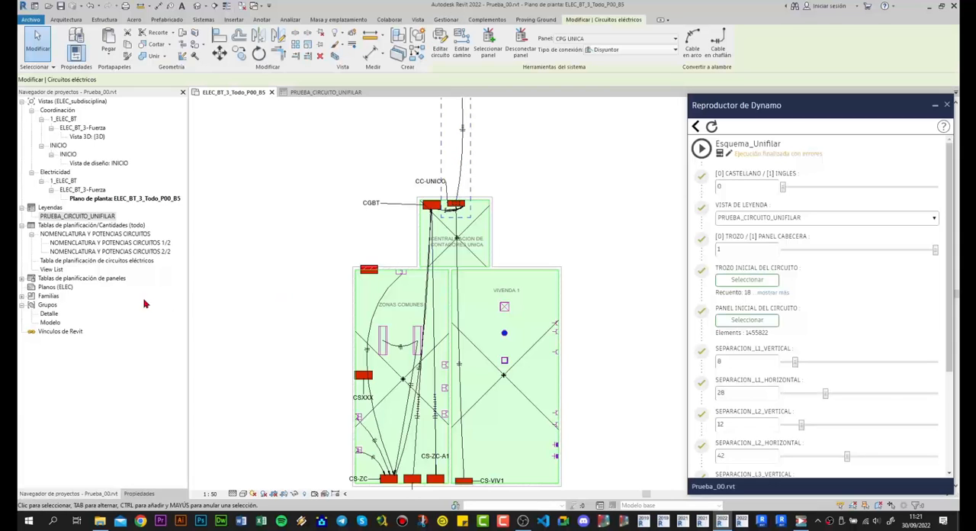
pyautogui.click(134, 494)
pyautogui.scroll(-5, 88, 366)
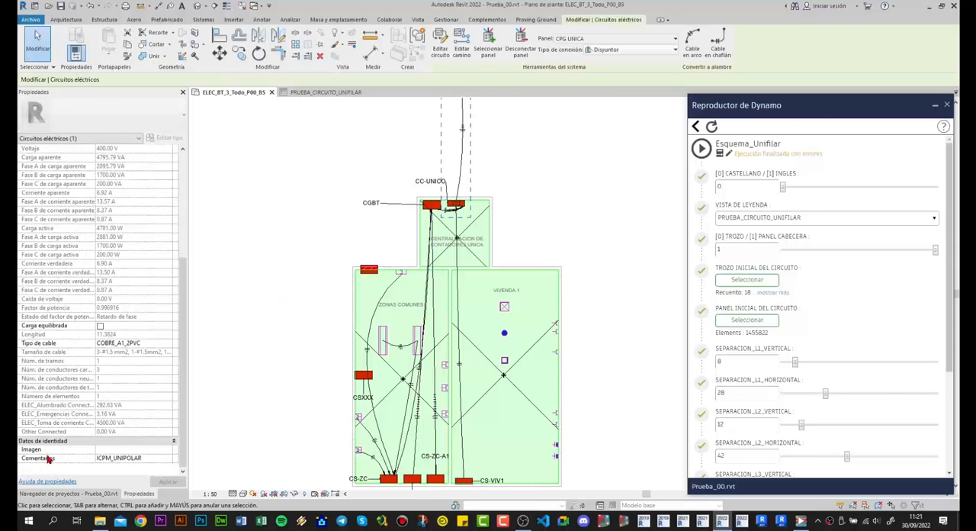
pyautogui.click(166, 461)
pyautogui.click(167, 460)
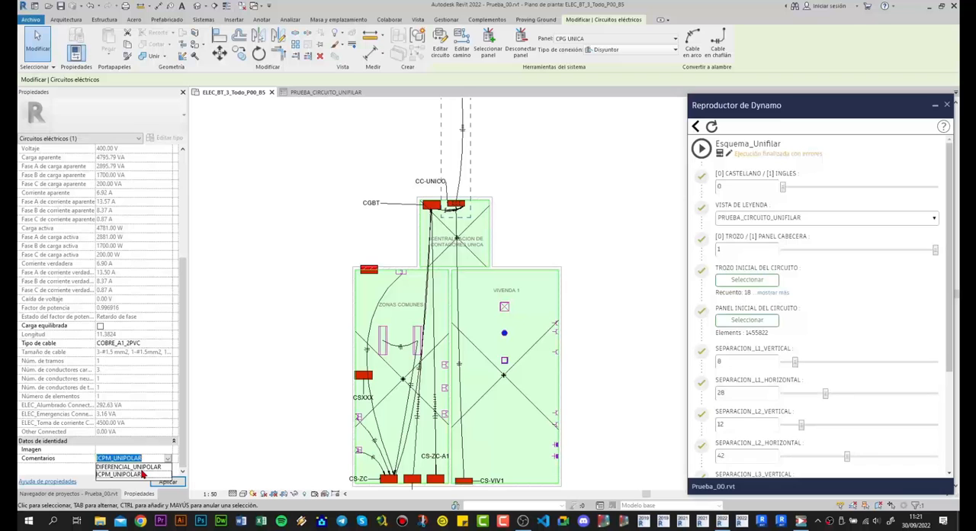
pyautogui.press('Return')
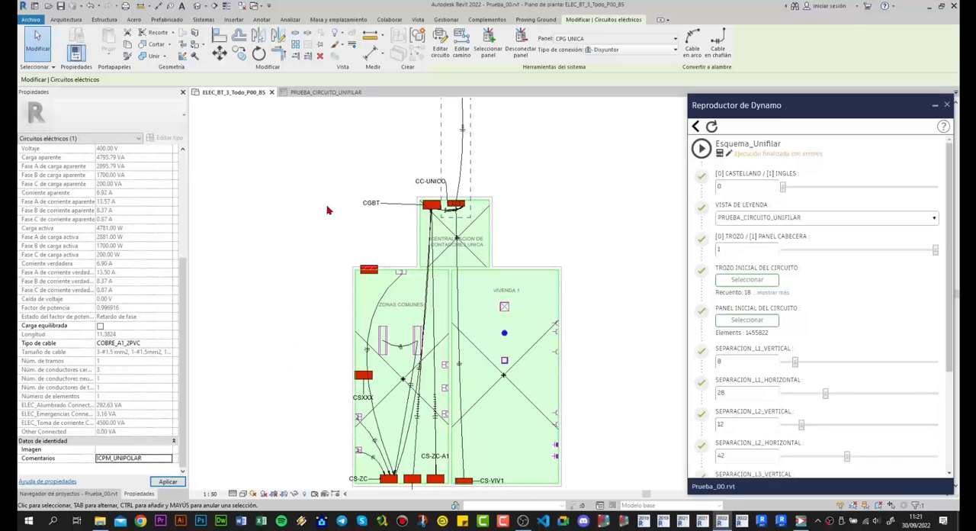
# - Return to the PRUEBA_CIRCUITO_UNIFILAR legend and examine the cable section label and the CC-UNICO panel label
pyautogui.click(320, 92)
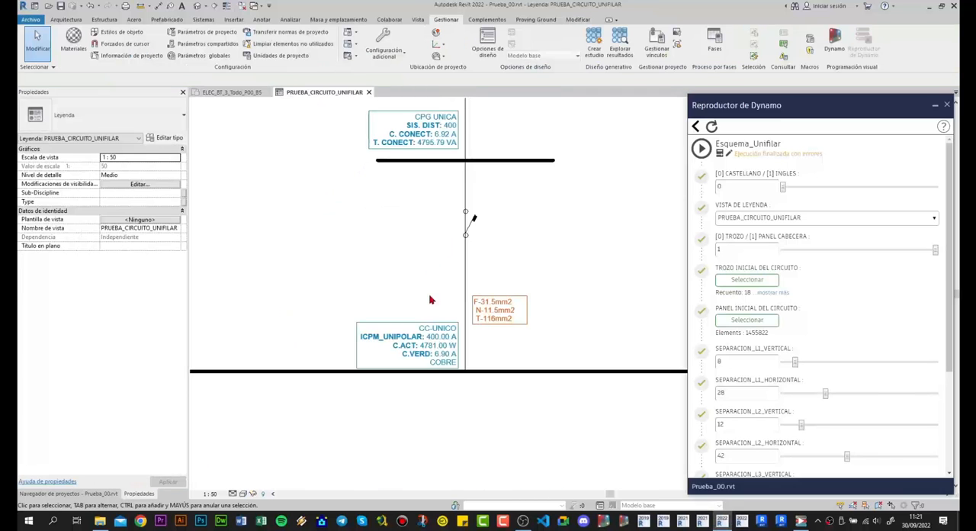
pyautogui.moveTo(431, 291); pyautogui.dragTo(435, 263, button='middle')
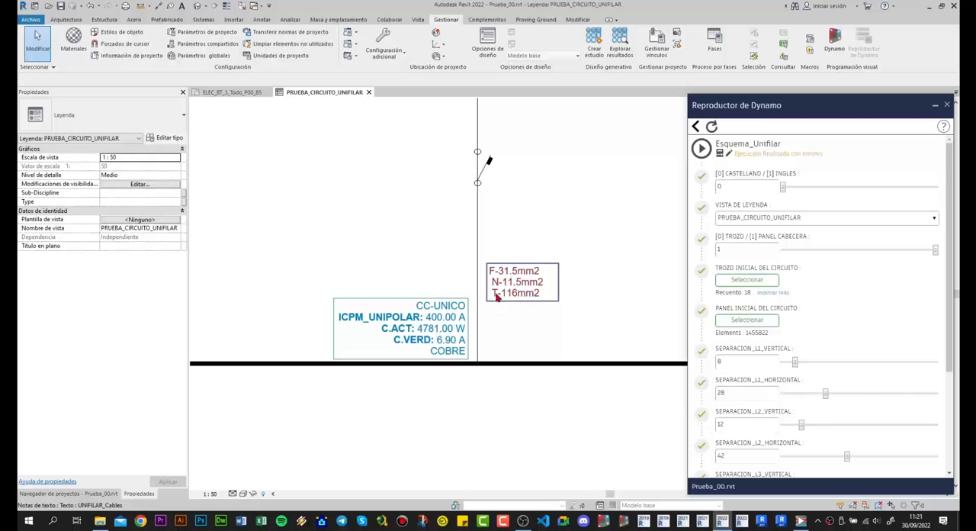
pyautogui.scroll(-3, 455, 281)
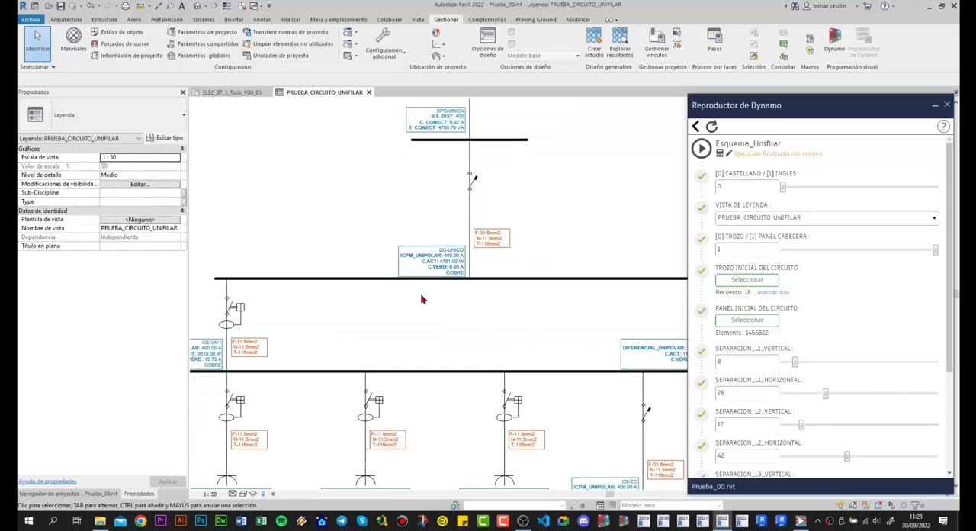
# - Check the symbol type at the end of circuit C1 below panel CS-VIV1 in its properties
pyautogui.scroll(-2, 458, 259)
pyautogui.moveTo(467, 253); pyautogui.dragTo(531, 244, button='middle')
pyautogui.moveTo(439, 267); pyautogui.dragTo(518, 260, button='middle')
pyautogui.moveTo(410, 268); pyautogui.dragTo(477, 263, button='middle')
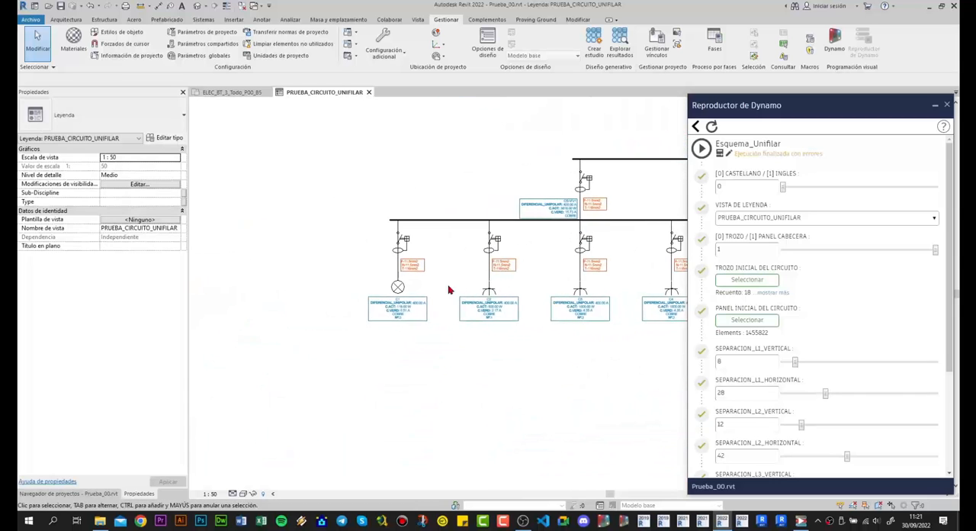
pyautogui.scroll(4, 376, 279)
pyautogui.scroll(2, 376, 281)
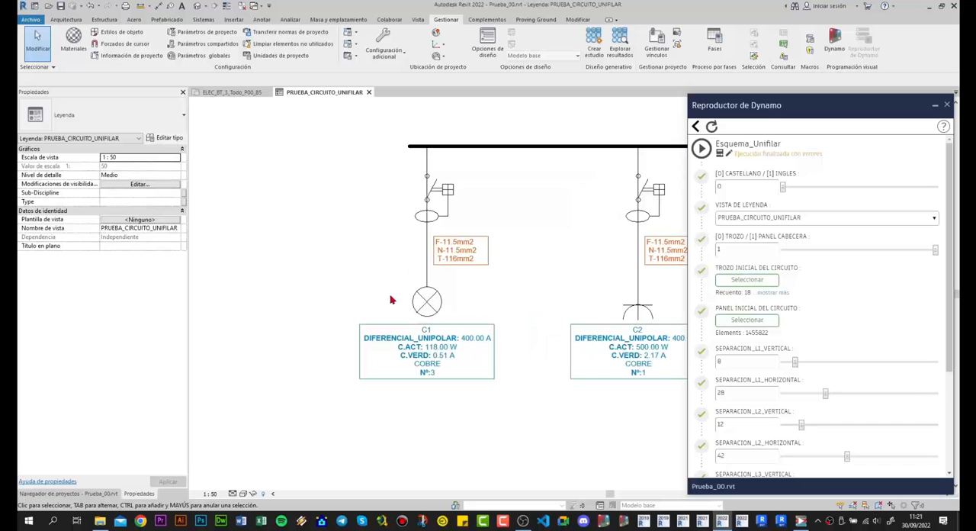
pyautogui.click(429, 311)
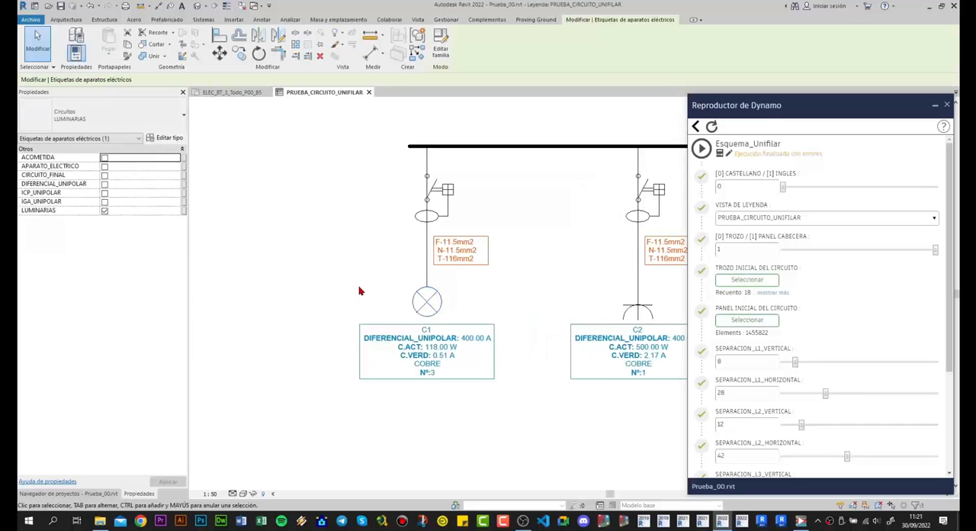
pyautogui.click(367, 286)
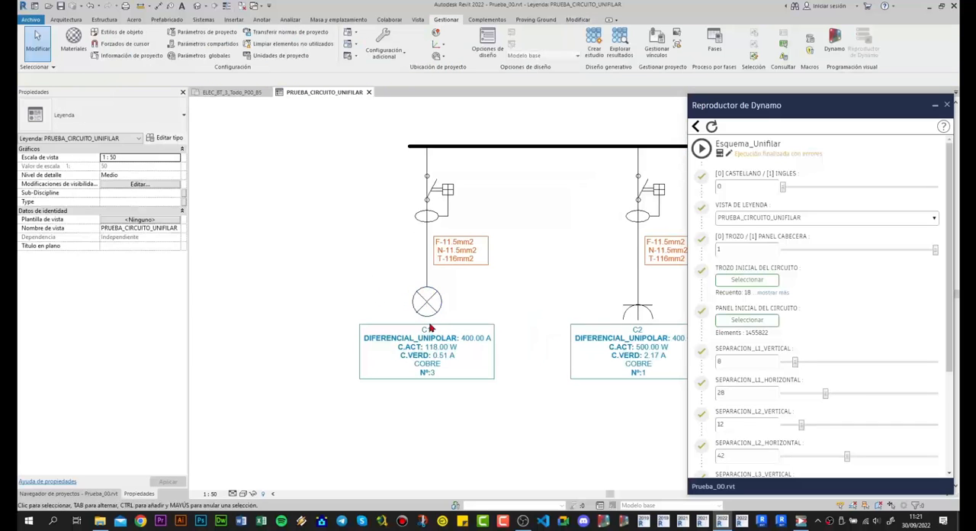
# - Check the symbol type at the end of circuit C2 in its properties
pyautogui.moveTo(592, 319); pyautogui.dragTo(472, 304, button='middle')
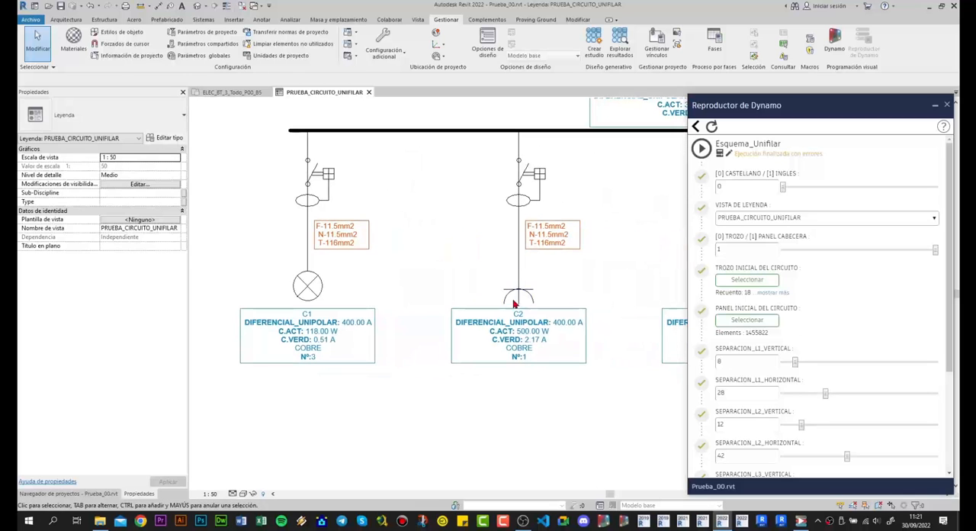
pyautogui.click(517, 298)
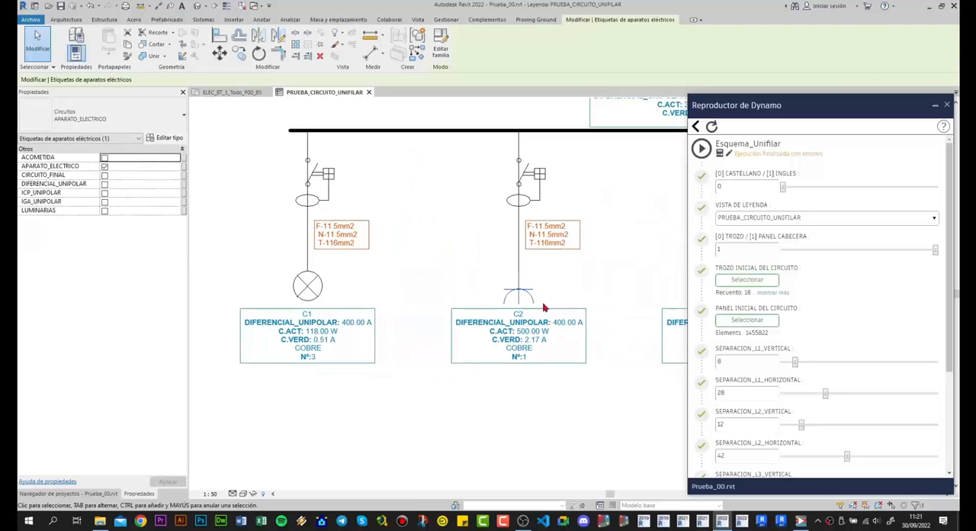
pyautogui.click(385, 293)
# - Read the C1 circuit label's protection, load, current, cable material and element count, comparing it with the C2 label
pyautogui.scroll(2, 335, 343)
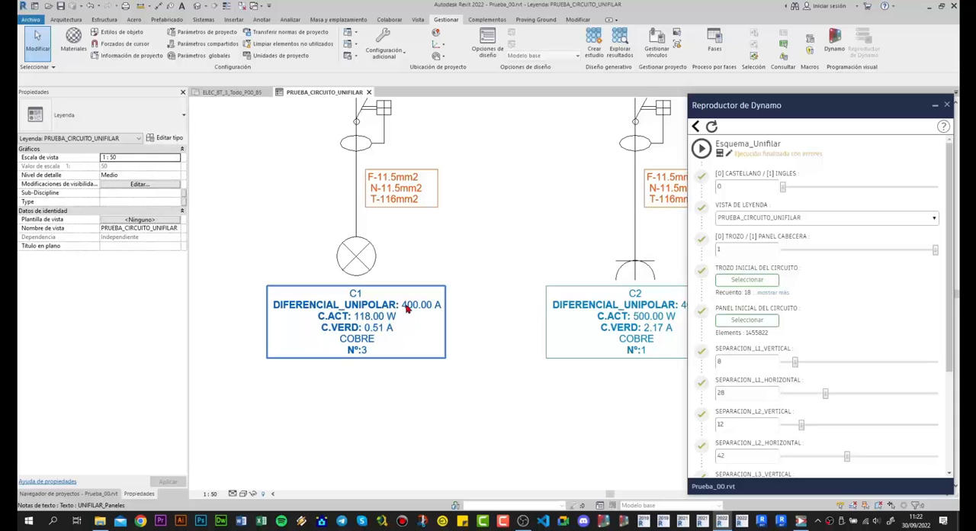
pyautogui.scroll(-3, 496, 269)
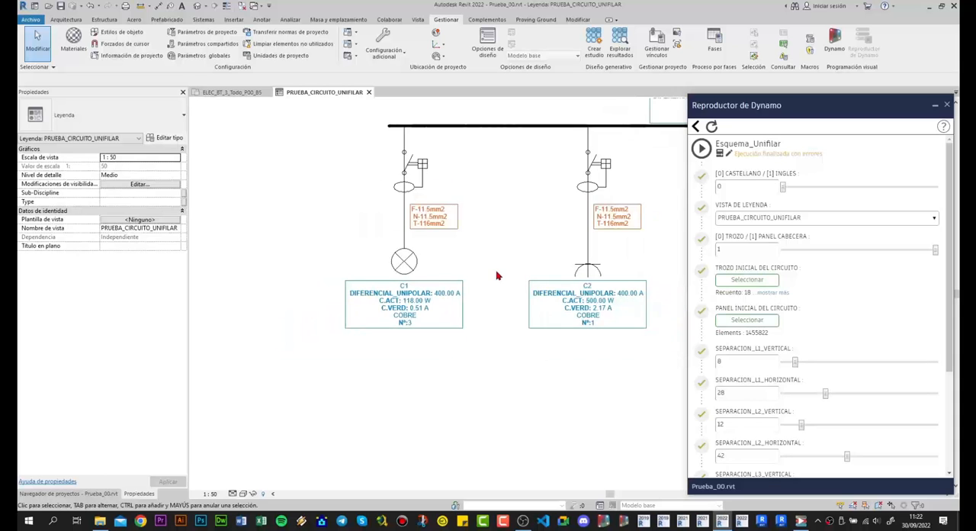
pyautogui.moveTo(560, 284); pyautogui.dragTo(474, 295, button='middle')
pyautogui.scroll(4, 345, 289)
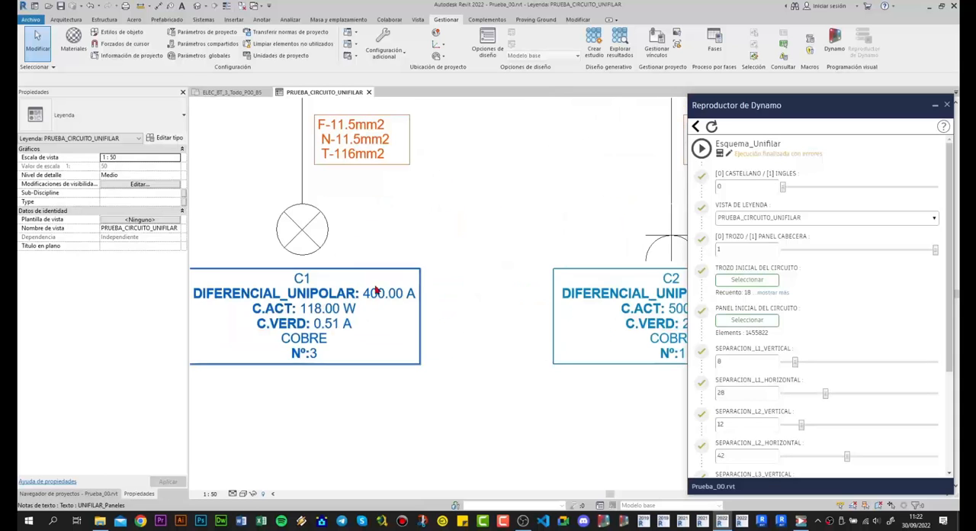
pyautogui.scroll(-2, 485, 289)
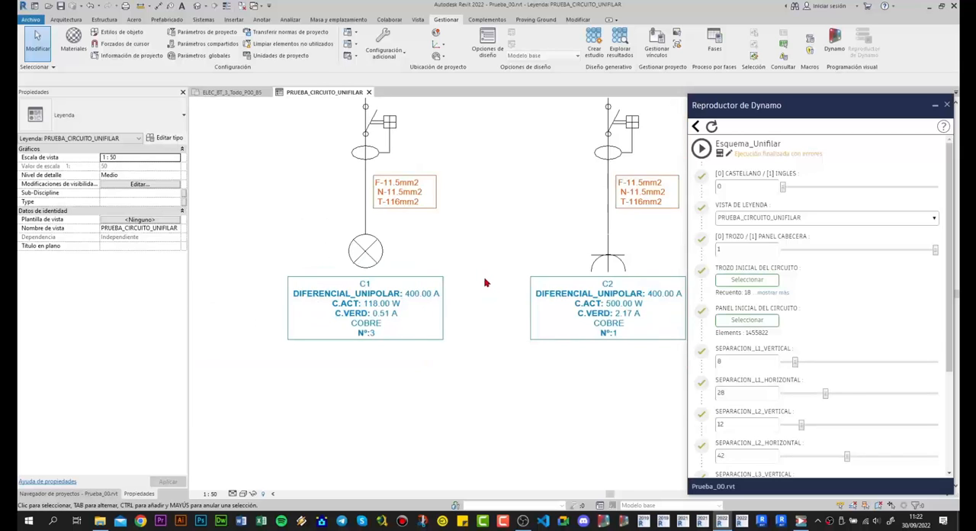
pyautogui.scroll(-1, 485, 273)
pyautogui.moveTo(477, 258); pyautogui.dragTo(460, 297, button='middle')
pyautogui.scroll(2, 440, 324)
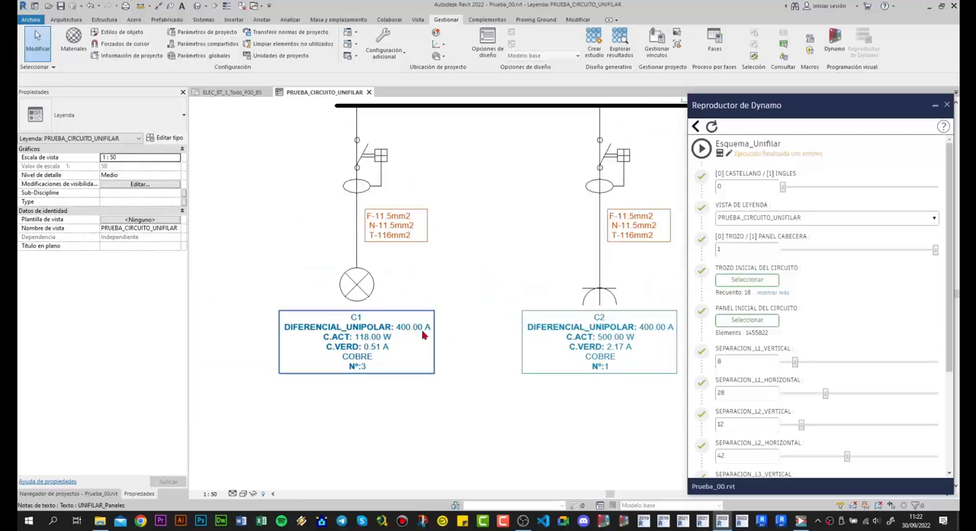
pyautogui.scroll(-2, 500, 282)
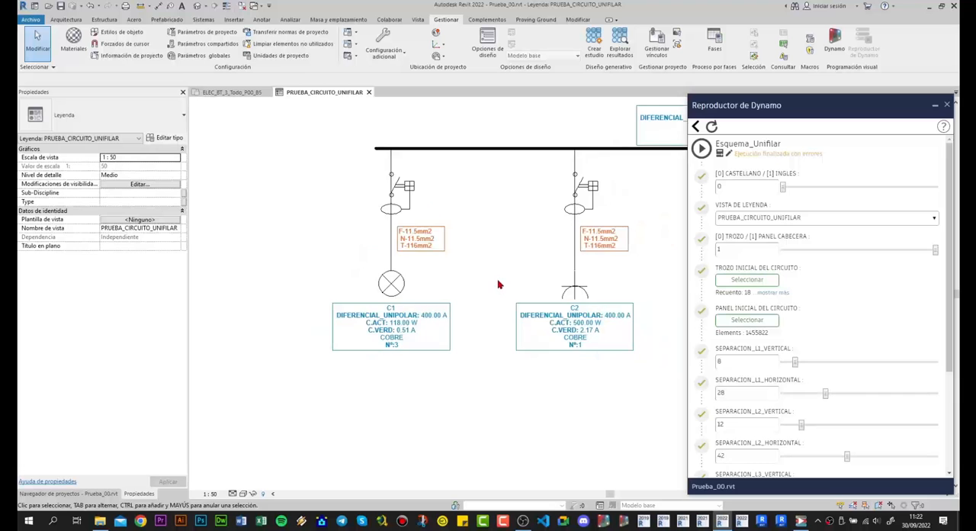
# - Examine the remaining diagram branches and the spacing between the F1 Fuerza cuartos tecnicos label and the CS-ZC branch
pyautogui.moveTo(499, 282); pyautogui.dragTo(408, 297, button='middle')
pyautogui.scroll(-4, 488, 293)
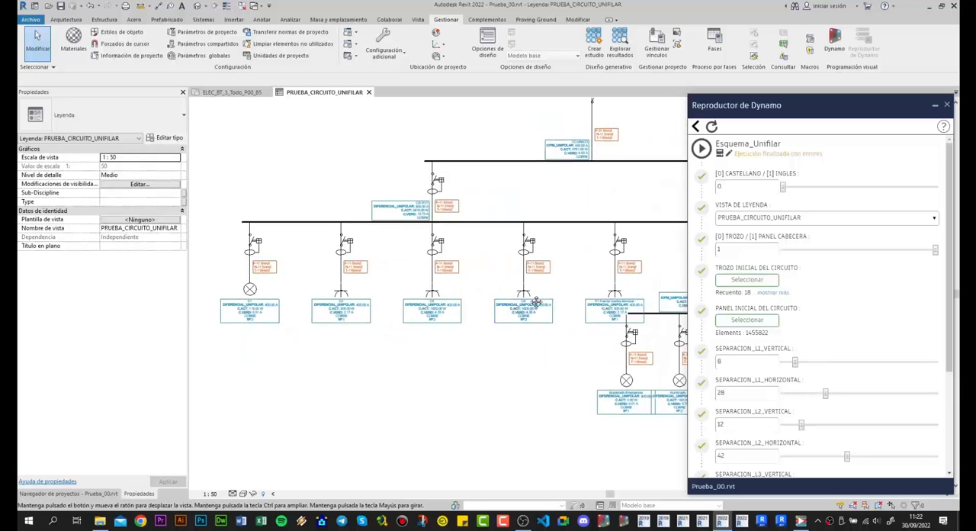
pyautogui.moveTo(441, 296); pyautogui.dragTo(337, 294, button='middle')
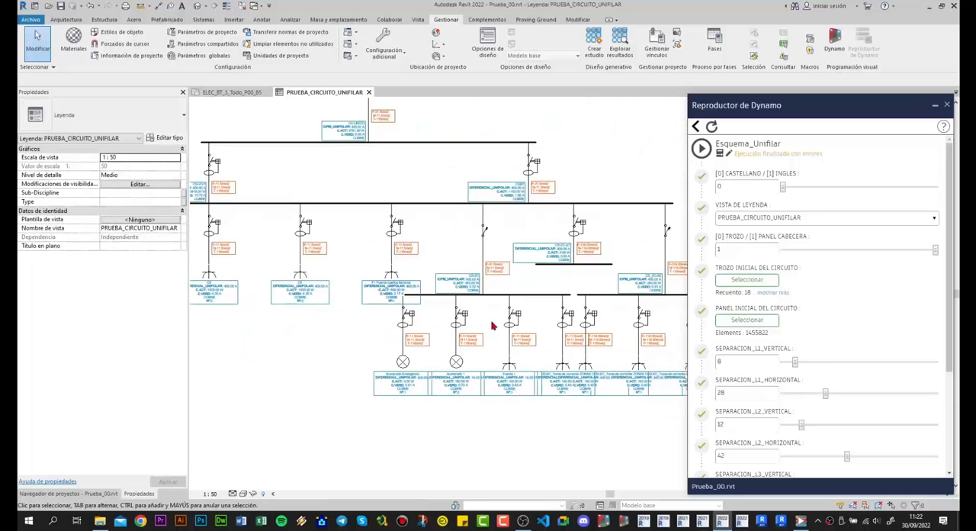
pyautogui.moveTo(545, 322); pyautogui.dragTo(511, 320, button='middle')
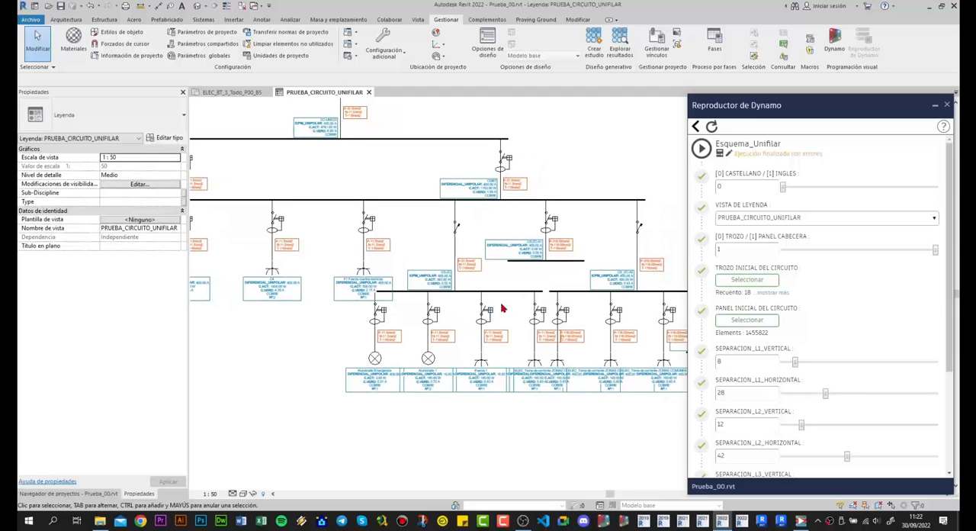
pyautogui.scroll(5, 327, 298)
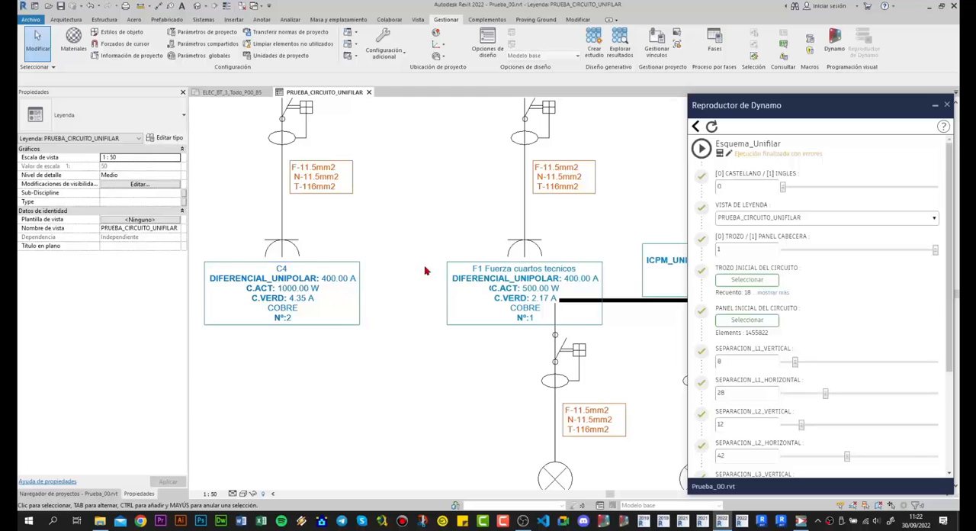
pyautogui.scroll(-1, 427, 271)
pyautogui.moveTo(433, 300); pyautogui.dragTo(335, 288, button='middle')
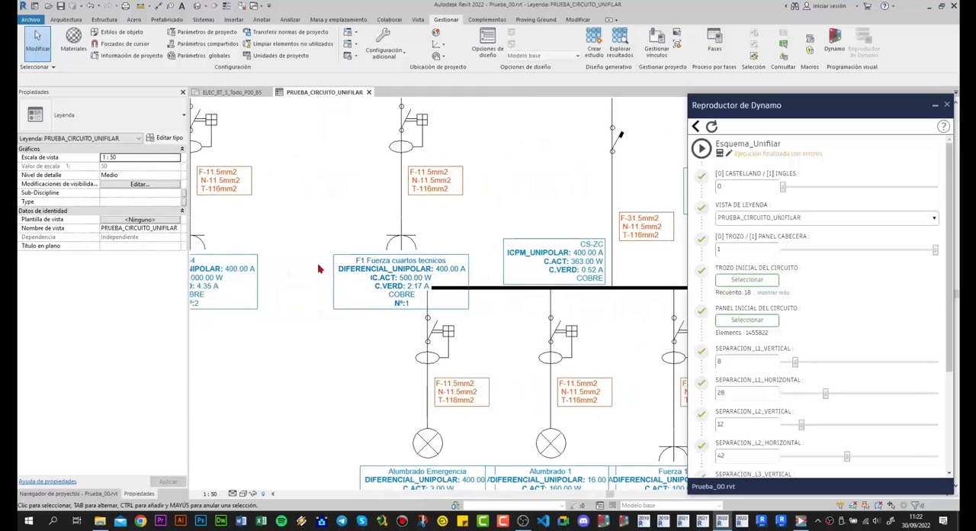
# - Examine the busbars and the spacing between the F1 Fuerza cuartos tecnicos label and the CS-ZC branch against the separation settings
pyautogui.scroll(-2, 324, 268)
pyautogui.scroll(-3, 786, 334)
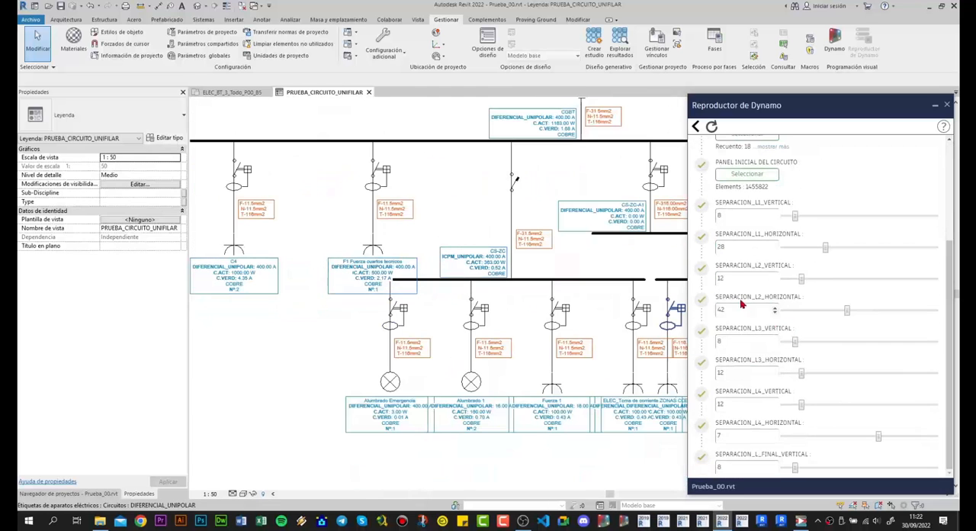
pyautogui.scroll(1, 389, 261)
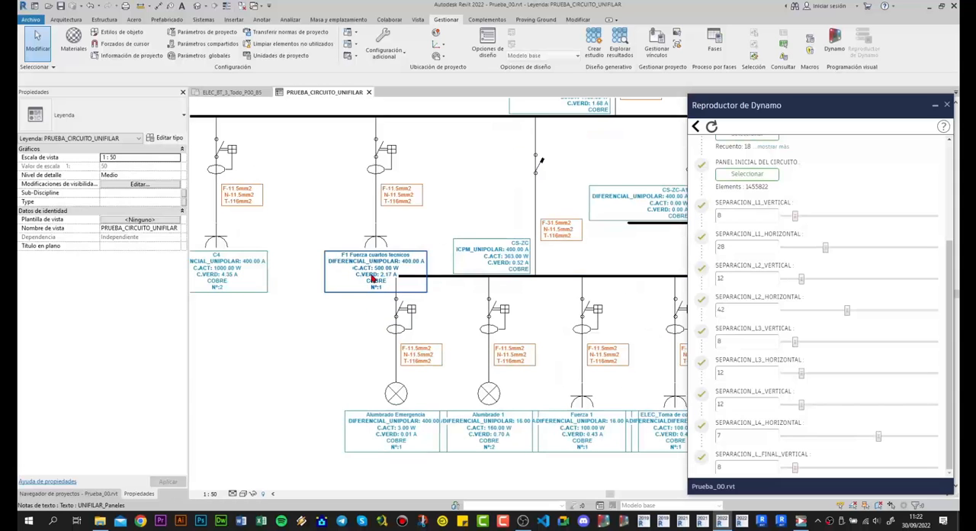
pyautogui.scroll(-5, 434, 277)
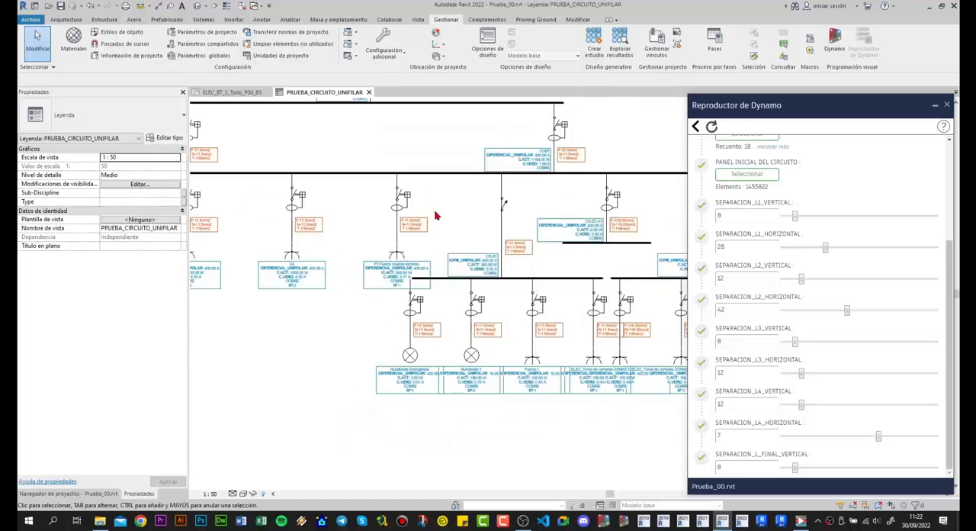
pyautogui.click(379, 248)
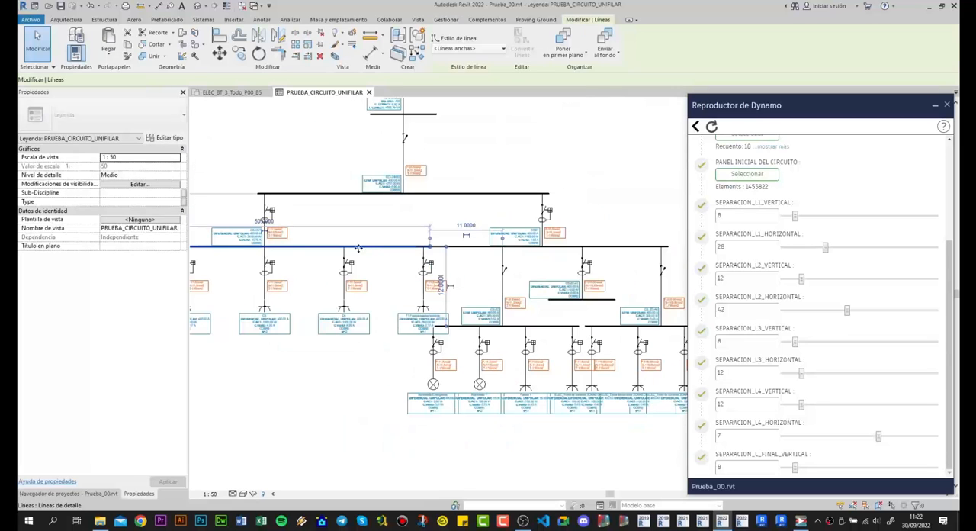
pyautogui.click(468, 270)
pyautogui.scroll(1, 465, 259)
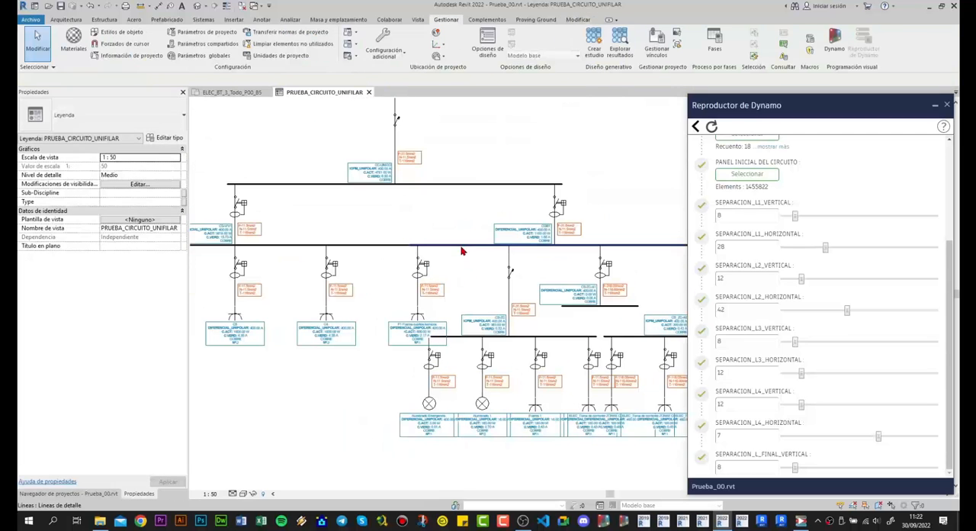
pyautogui.click(461, 248)
pyautogui.click(419, 229)
pyautogui.scroll(-2, 431, 226)
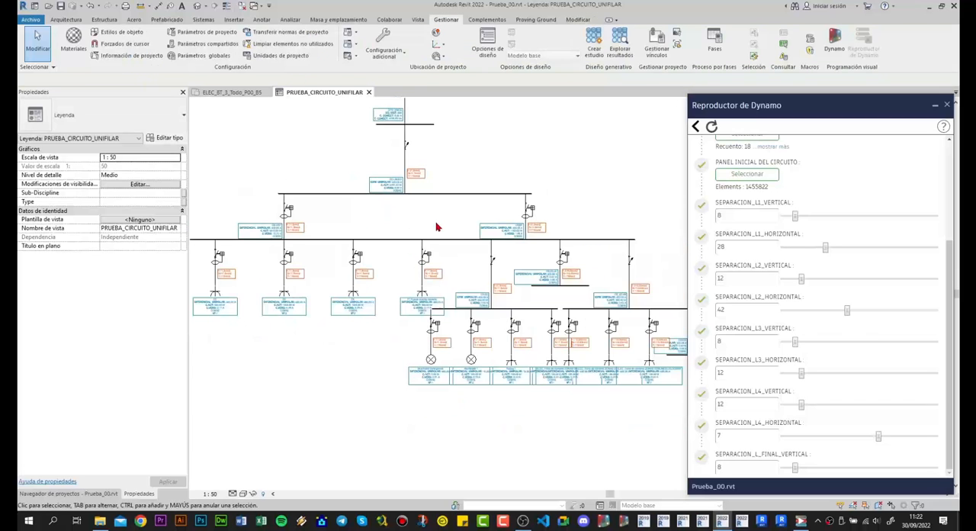
pyautogui.scroll(-1, 434, 222)
pyautogui.moveTo(399, 204); pyautogui.dragTo(410, 250, button='middle')
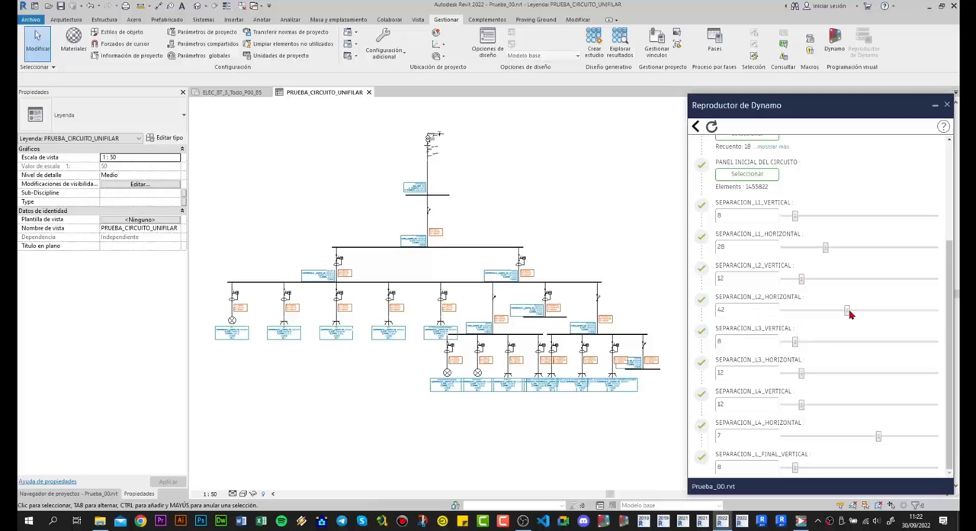
# - Set SEPARACION_L2_HORIZONTAL to 55 and SEPARACION_L3_VERTICAL to 16 for the Esquema_Unifilar script
pyautogui.moveTo(848, 312); pyautogui.dragTo(867, 311)
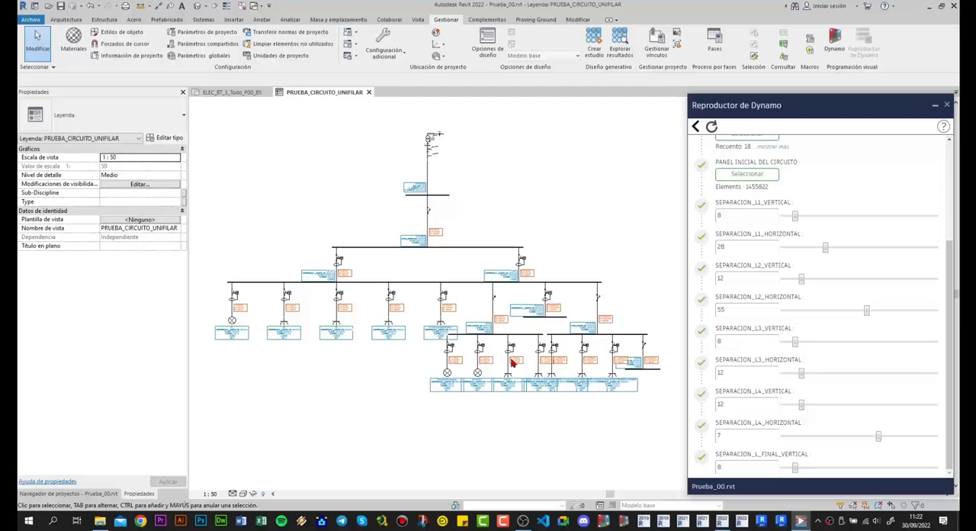
pyautogui.moveTo(794, 342); pyautogui.dragTo(810, 345)
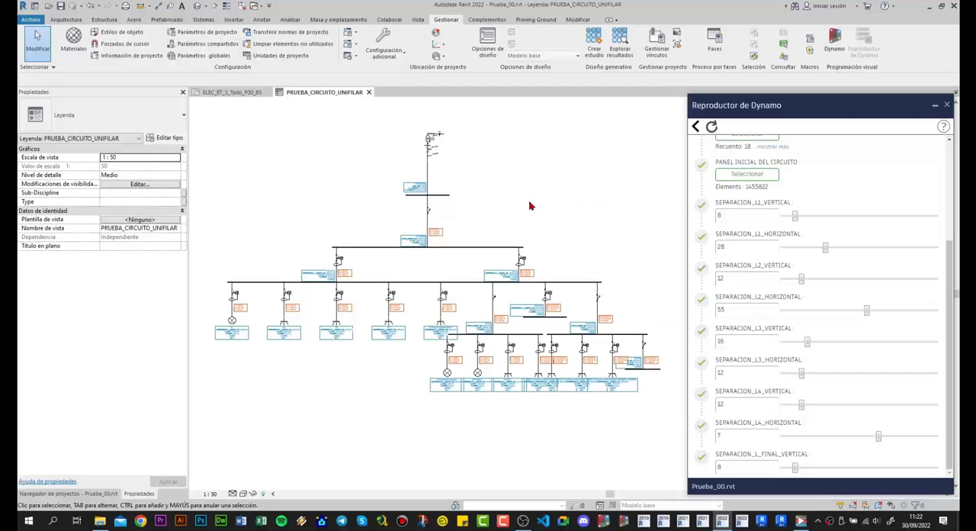
pyautogui.scroll(2, 525, 190)
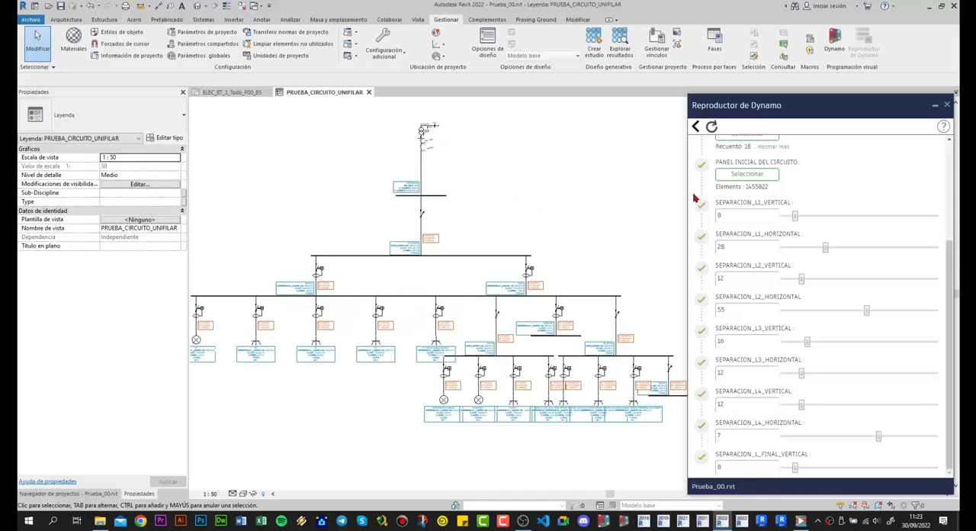
pyautogui.scroll(4, 769, 272)
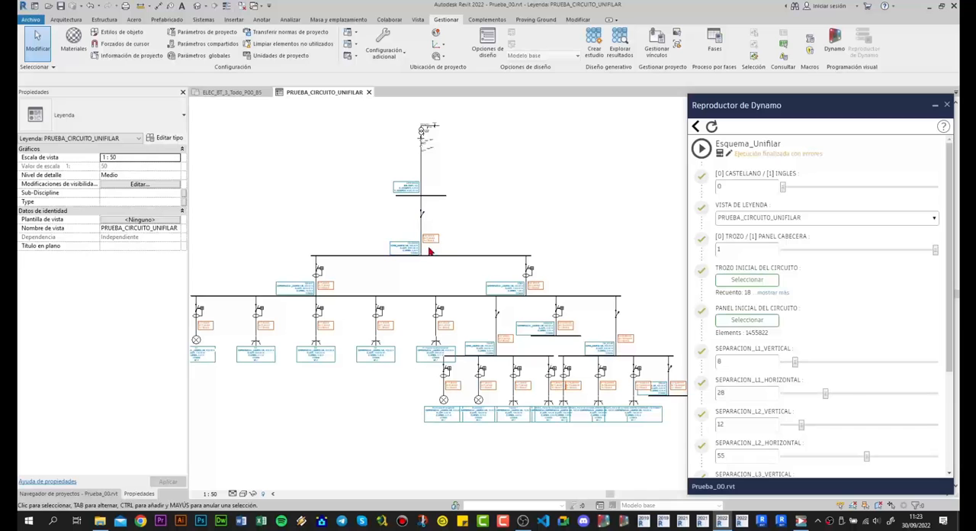
# - Delete the existing diagram from the PRUEBA_CIRCUITO_UNIFILAR legend and rerun Esquema_Unifilar to regenerate it with the new separations
pyautogui.scroll(-4, 471, 229)
pyautogui.scroll(3, 390, 202)
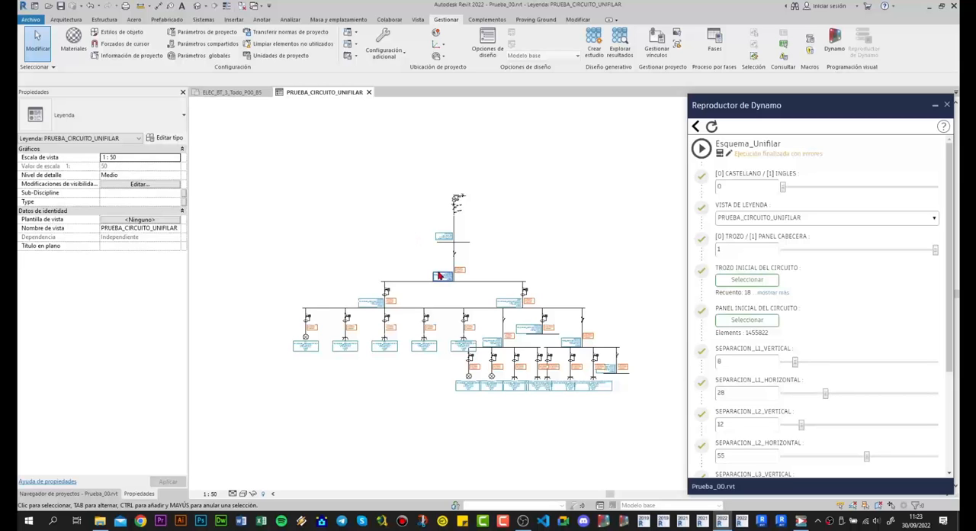
pyautogui.scroll(3, 410, 260)
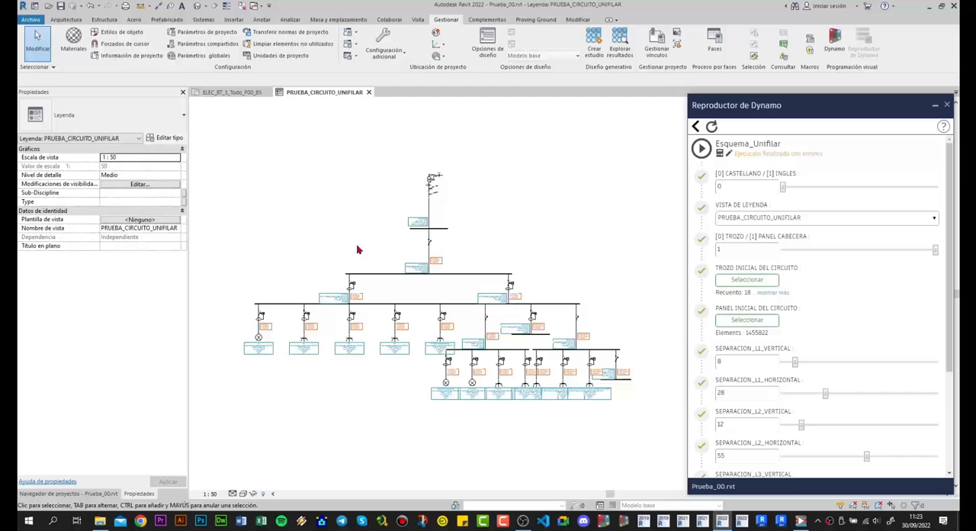
pyautogui.moveTo(223, 143); pyautogui.dragTo(640, 427)
pyautogui.press('Delete')
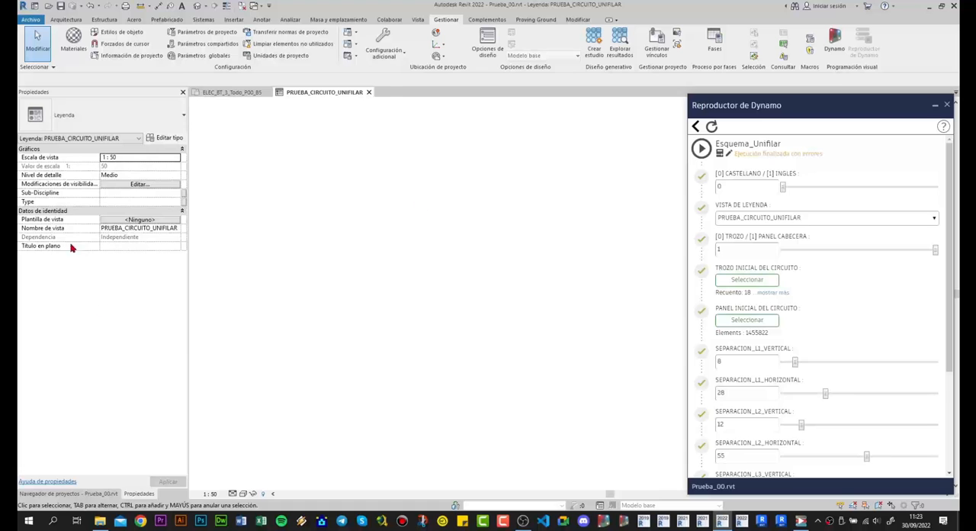
pyautogui.click(79, 494)
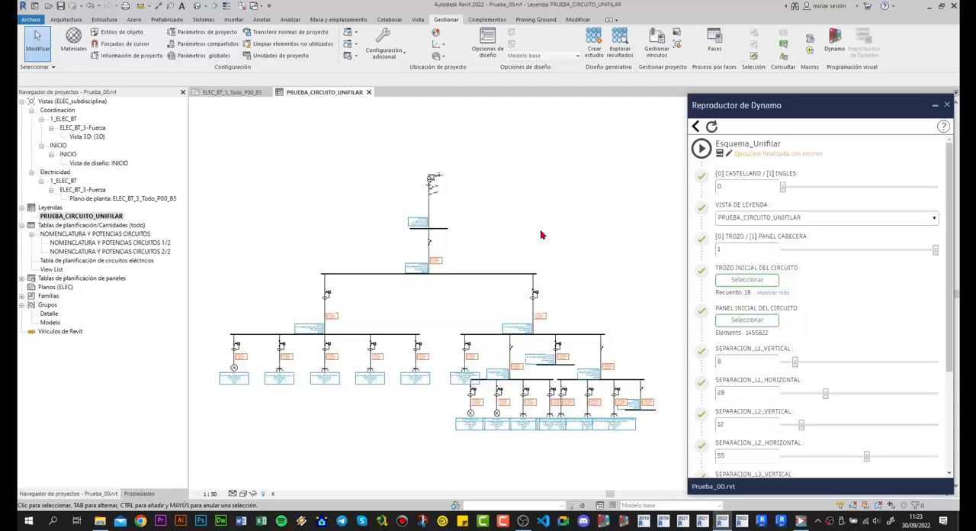
# - Examine the regenerated diagram's spacing between the CS-VIV1 and CGBT busbars and around the F1 Fuerza cuartos tecnicos label
pyautogui.scroll(2, 540, 235)
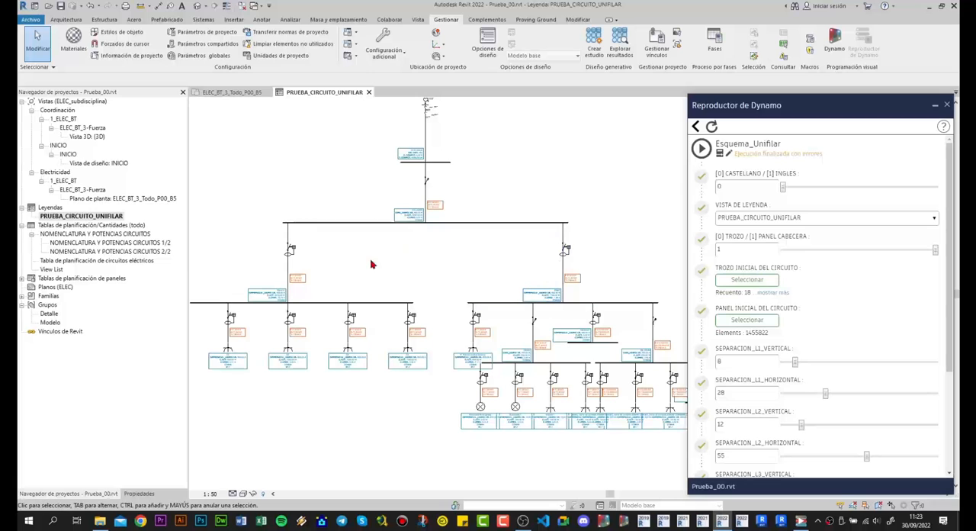
pyautogui.moveTo(390, 273); pyautogui.dragTo(387, 234, button='middle')
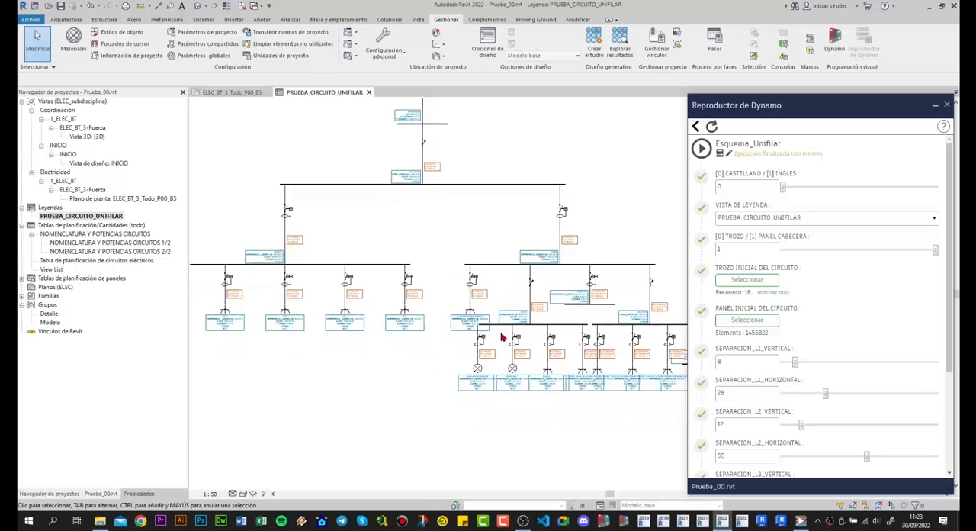
pyautogui.scroll(3, 422, 318)
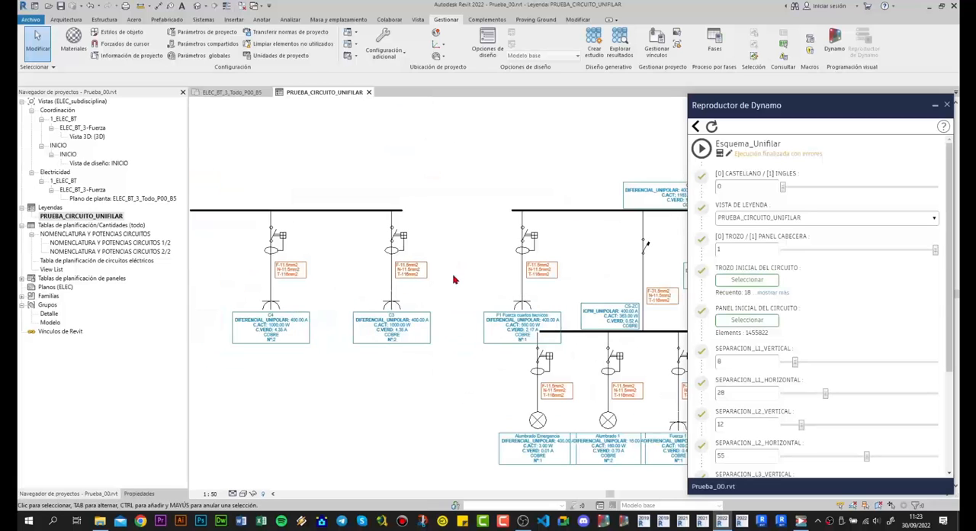
pyautogui.scroll(-2, 428, 223)
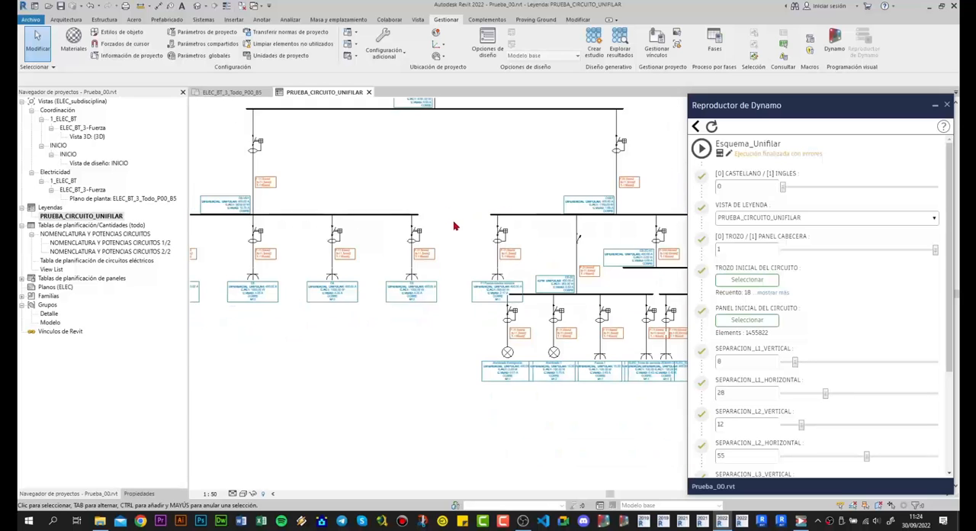
pyautogui.scroll(1, 458, 238)
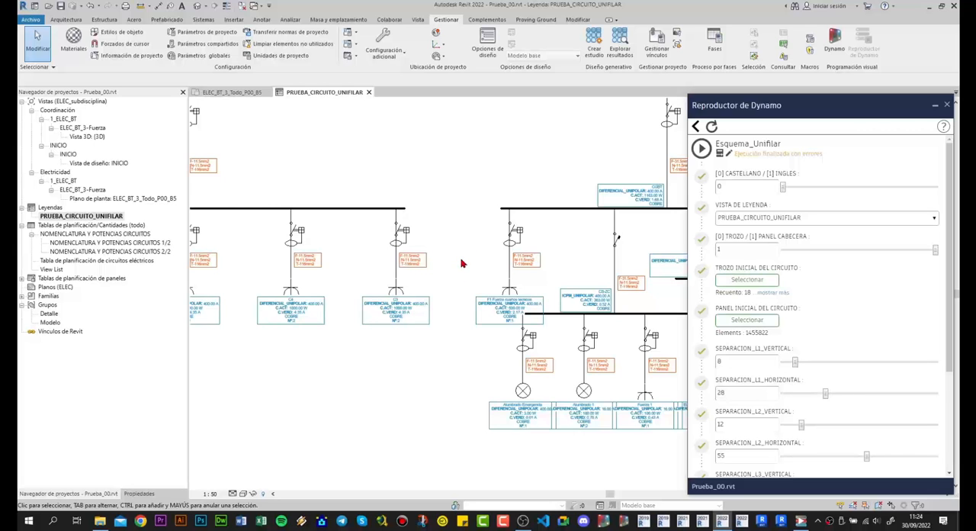
pyautogui.scroll(-2, 461, 263)
pyautogui.scroll(2, 374, 267)
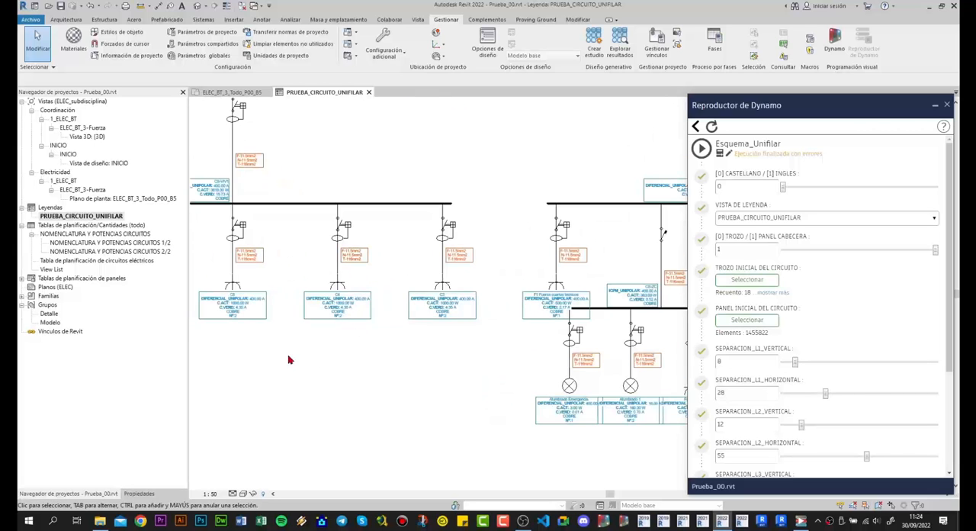
# - Try the legend view at scale 1:100 and at 1:25 to change the size of symbols and labels
pyautogui.click(211, 494)
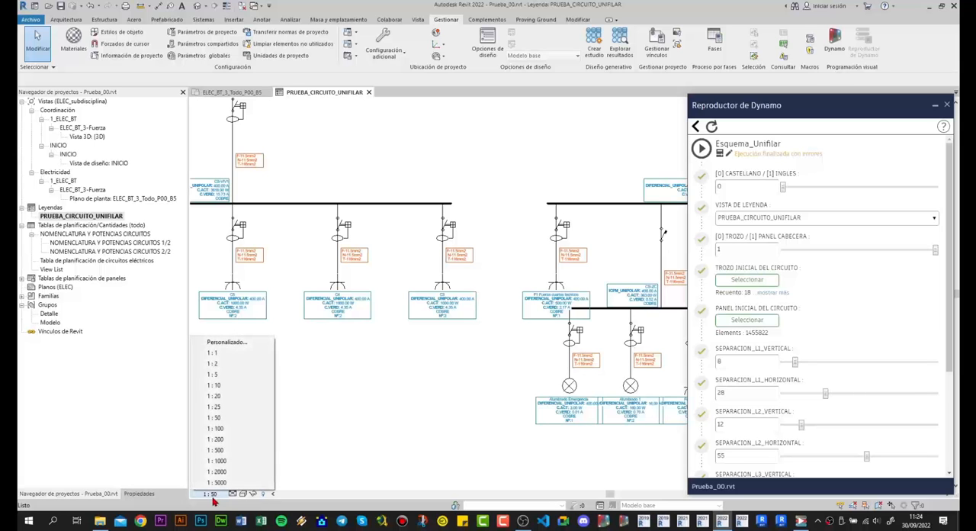
pyautogui.click(217, 428)
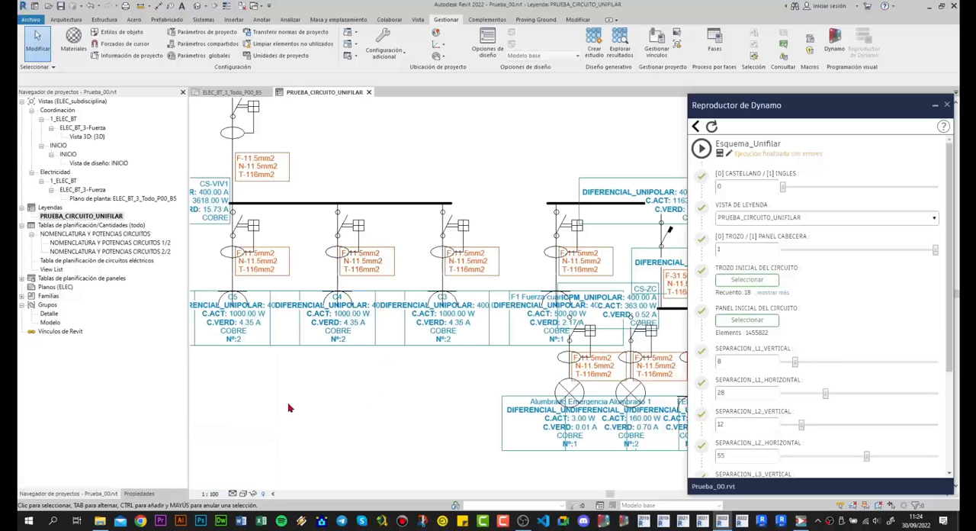
pyautogui.click(211, 493)
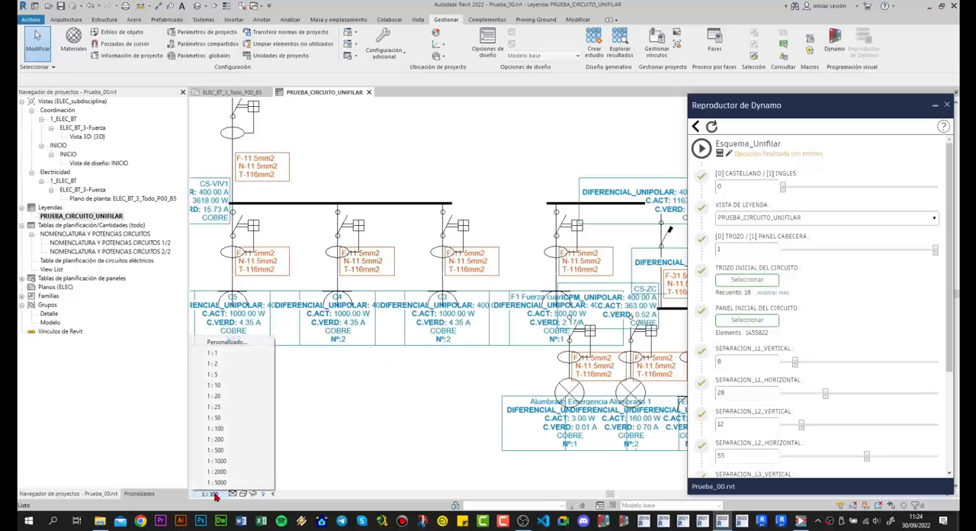
pyautogui.click(218, 408)
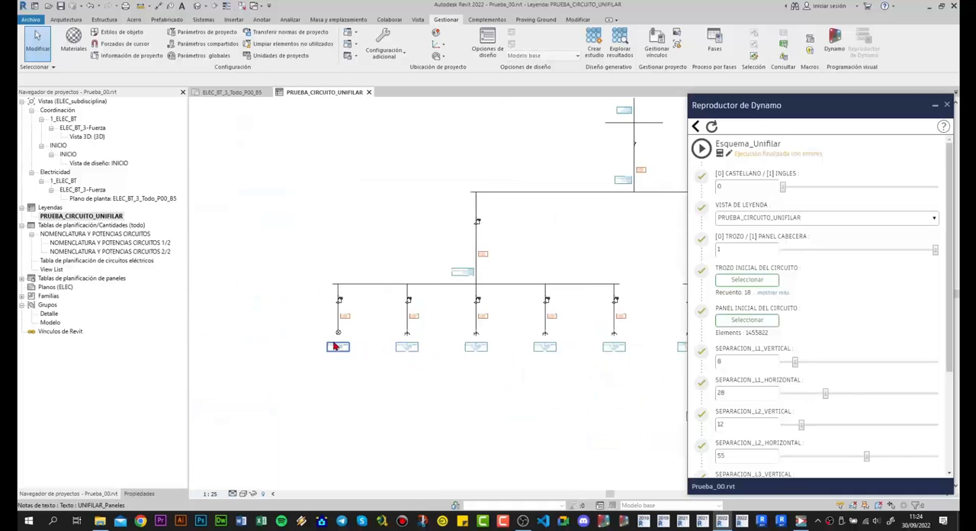
# - Examine label size and overlaps across the circuit branches and the whole diagram at scale 1:25
pyautogui.scroll(3, 333, 346)
pyautogui.scroll(-3, 362, 282)
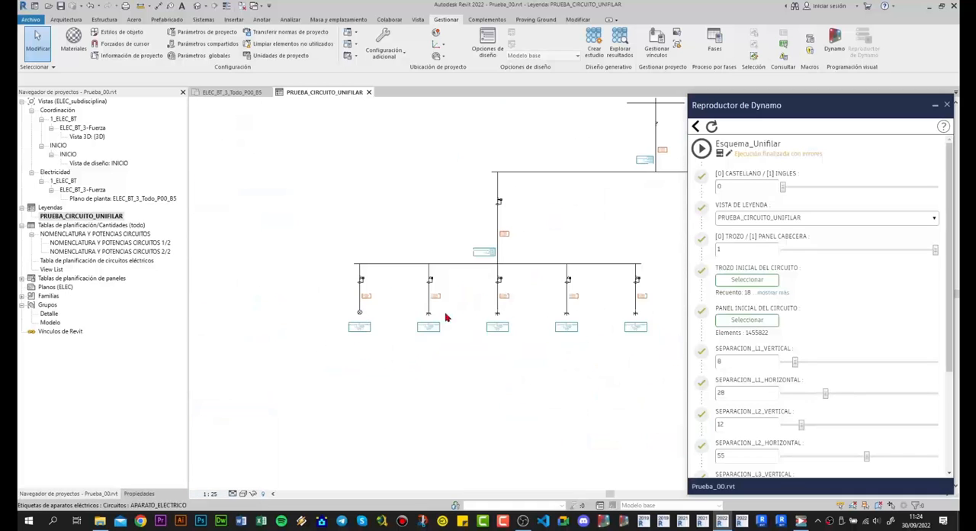
pyautogui.moveTo(507, 320); pyautogui.dragTo(383, 321, button='middle')
pyautogui.scroll(-2, 394, 325)
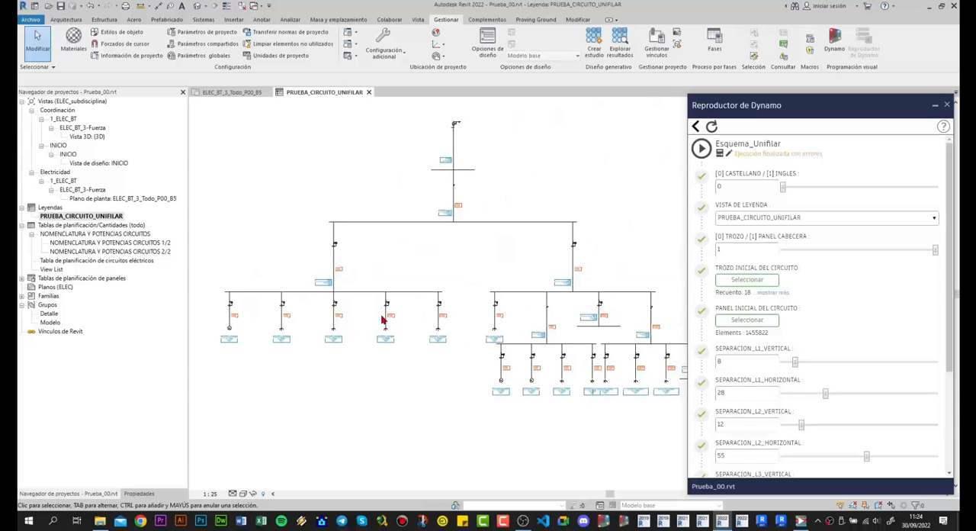
pyautogui.scroll(-2, 388, 320)
pyautogui.scroll(2, 569, 398)
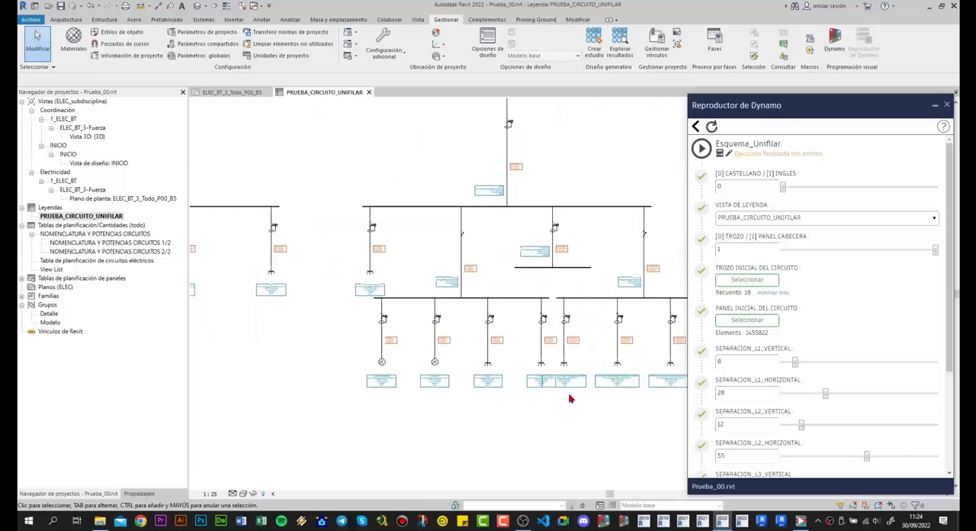
pyautogui.scroll(2, 532, 396)
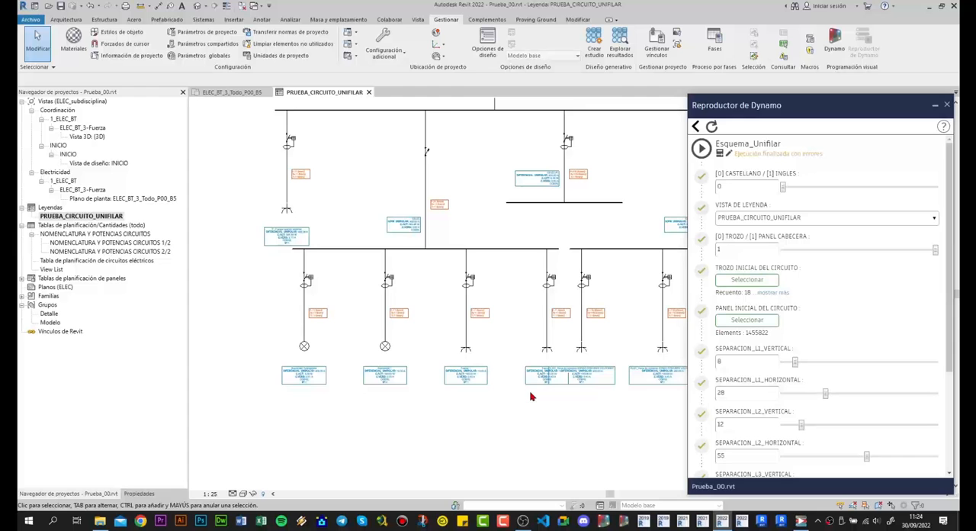
pyautogui.scroll(-3, 531, 393)
pyautogui.moveTo(358, 262); pyautogui.dragTo(444, 311, button='middle')
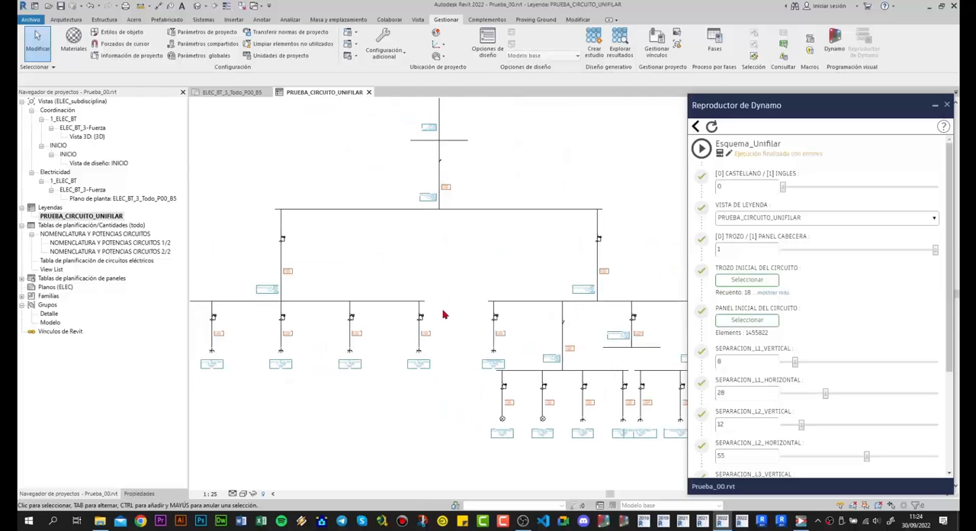
pyautogui.scroll(-2, 444, 313)
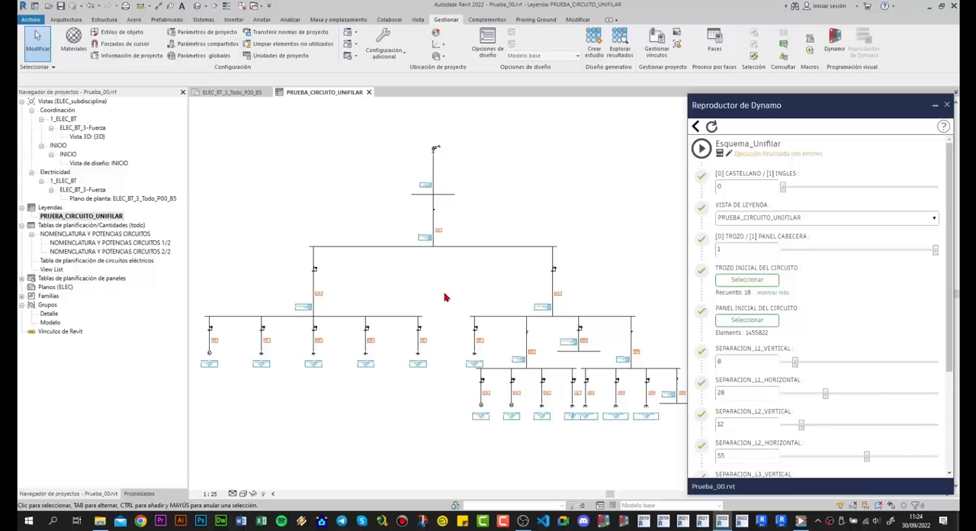
pyautogui.moveTo(445, 305); pyautogui.dragTo(439, 298, button='middle')
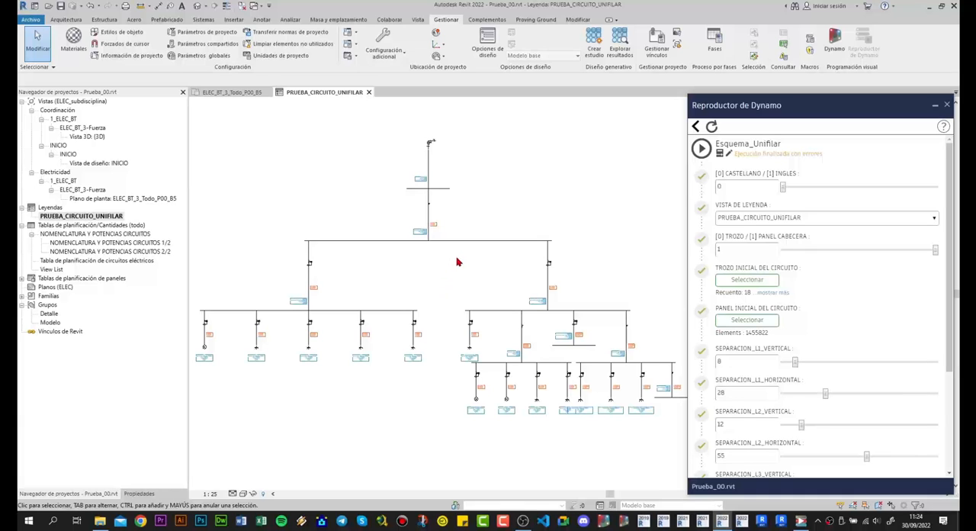
# - Return the legend's view scale to 1:50 and delete the diagram from the legend
pyautogui.click(220, 493)
pyautogui.click(215, 418)
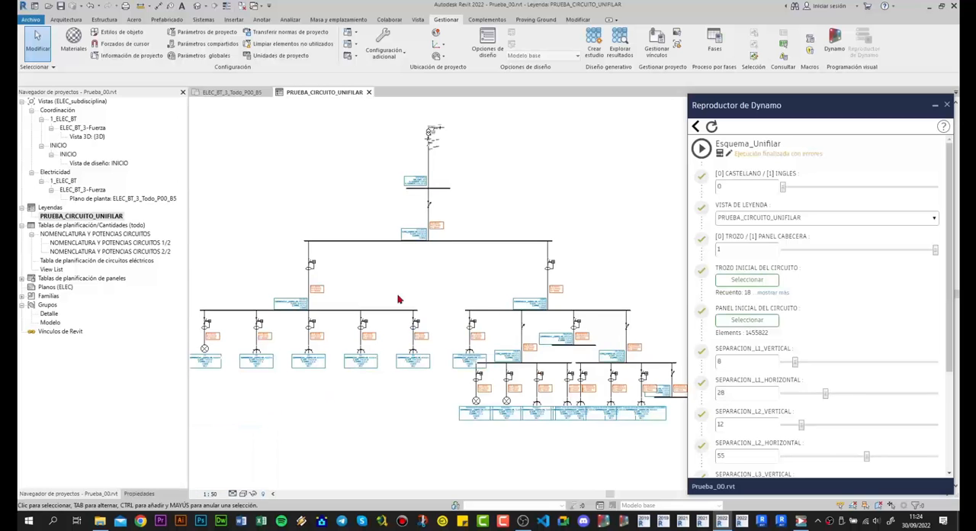
pyautogui.moveTo(282, 179); pyautogui.dragTo(579, 382)
pyautogui.press('Delete')
# - Pick the upper panel of the smaller installation in plan ELEC_BT_3_Todo_P00_B5 as the circuit's starting panel and generate its diagram in the legend
pyautogui.click(247, 94)
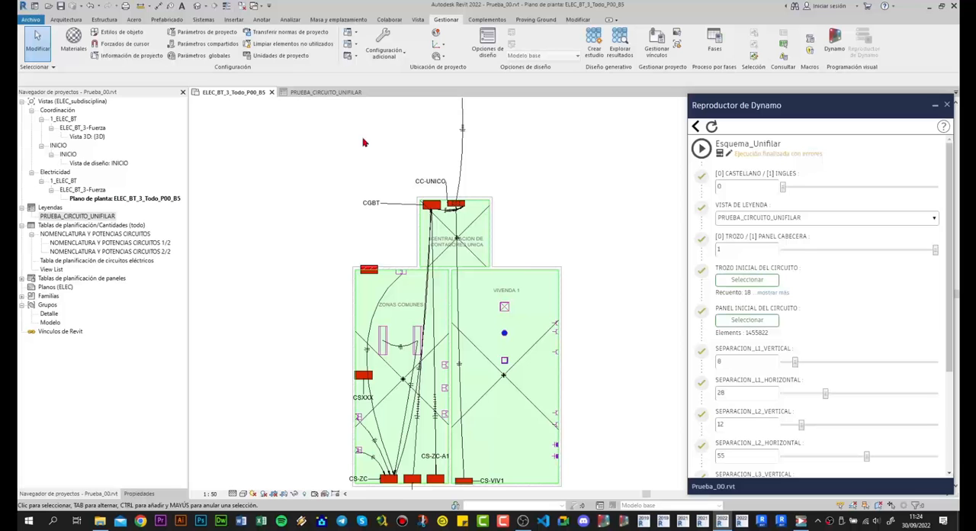
pyautogui.click(752, 321)
pyautogui.scroll(-5, 339, 219)
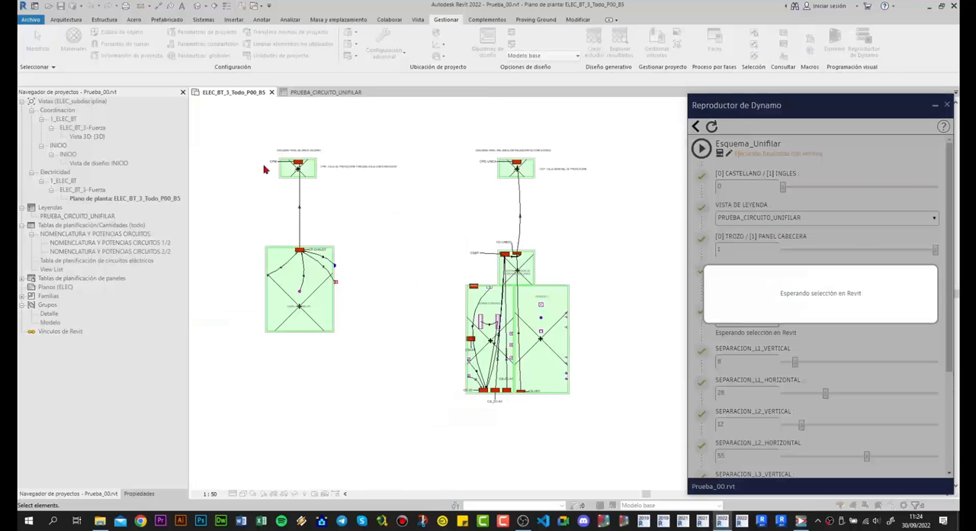
pyautogui.scroll(5, 266, 170)
pyautogui.click(377, 193)
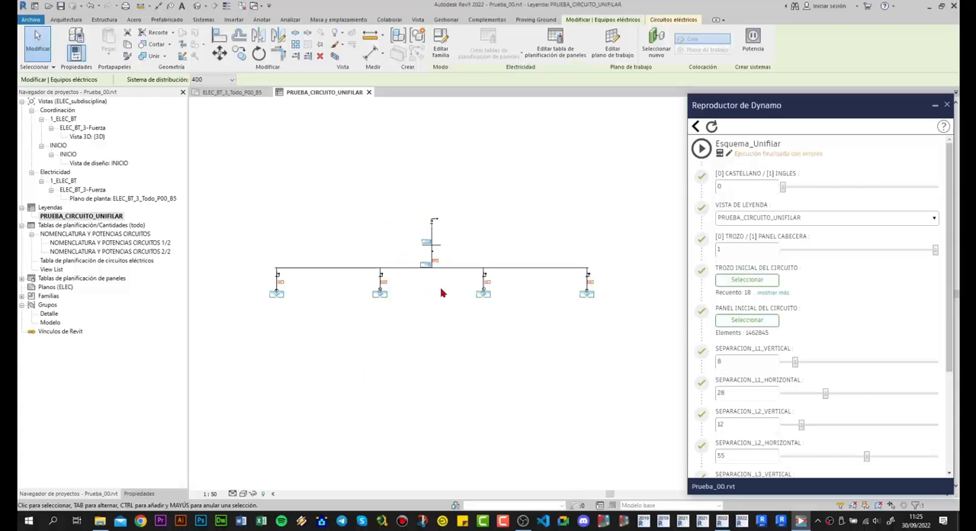
# - Examine the new diagram's first branch, the Alumbrado 1 branch with its symbols and label, and the overall layout, and clear the selection
pyautogui.scroll(5, 298, 309)
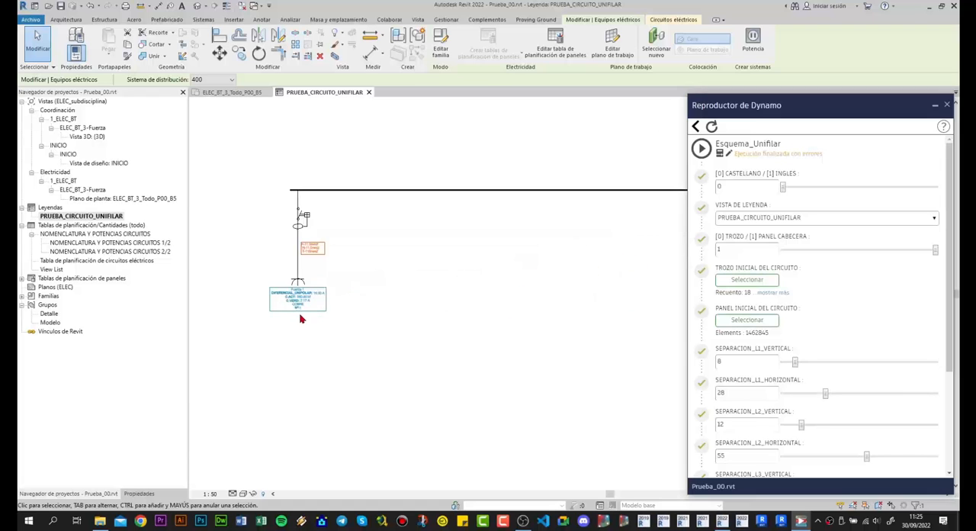
pyautogui.scroll(-3, 323, 308)
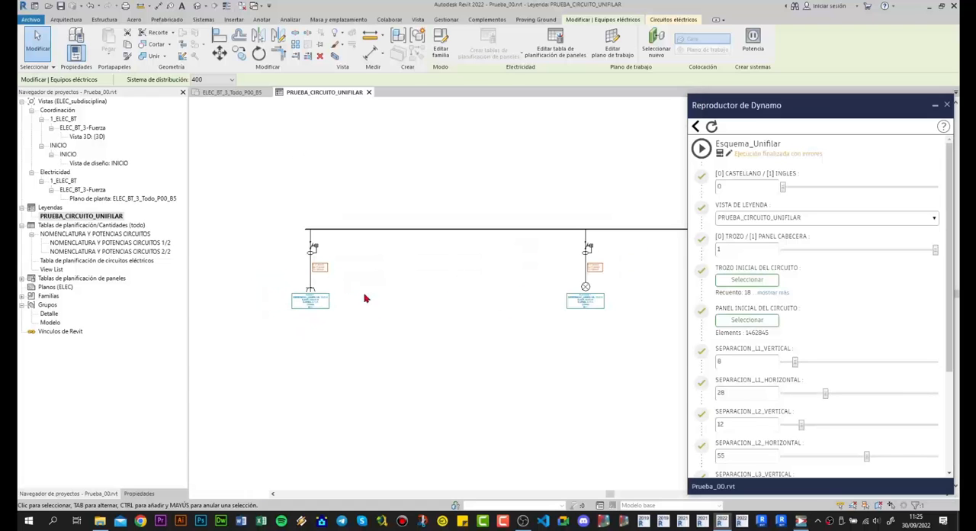
pyautogui.scroll(2, 599, 303)
pyautogui.scroll(1, 598, 303)
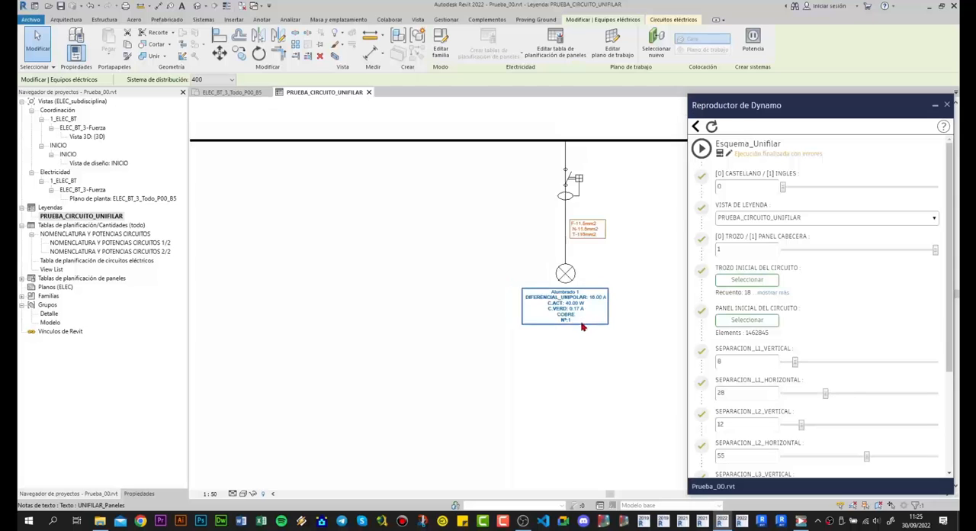
pyautogui.scroll(-4, 564, 314)
pyautogui.scroll(-2, 480, 311)
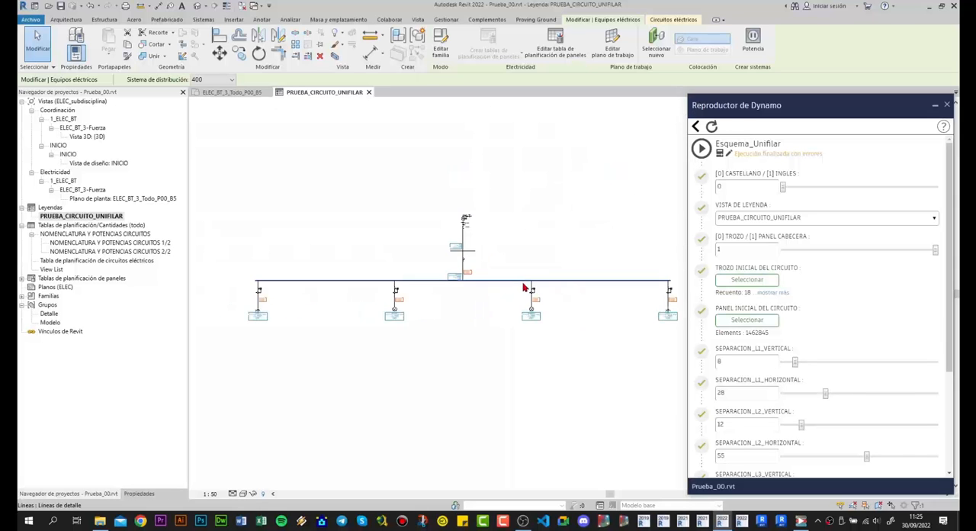
pyautogui.moveTo(519, 289); pyautogui.dragTo(503, 277, button='middle')
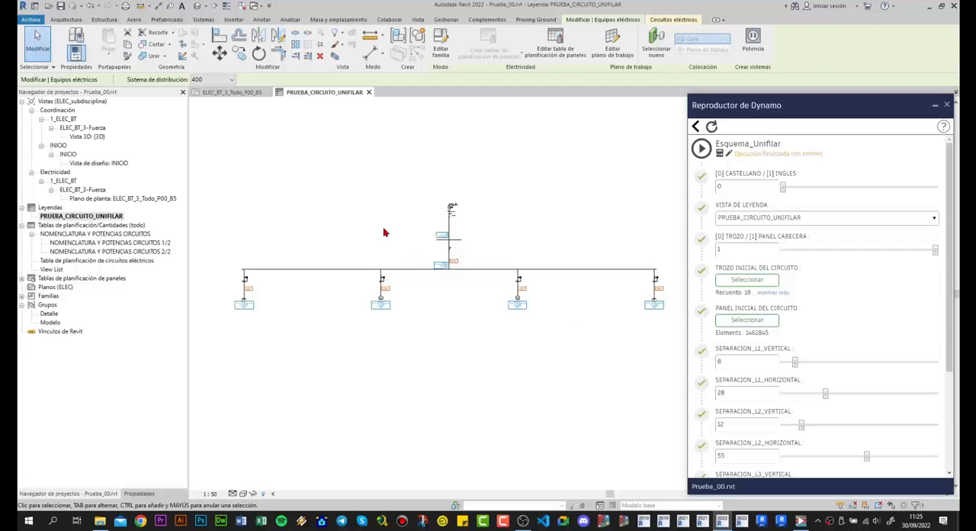
pyautogui.press('Escape')
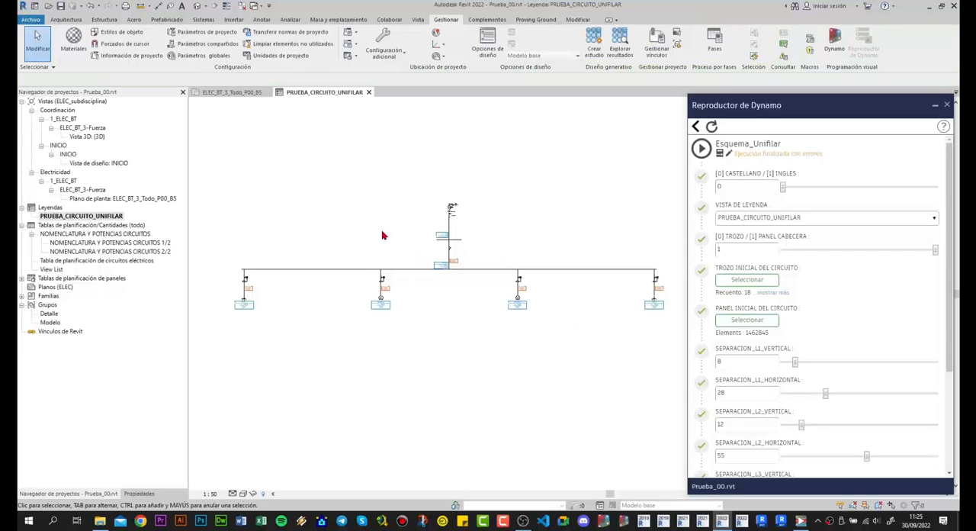